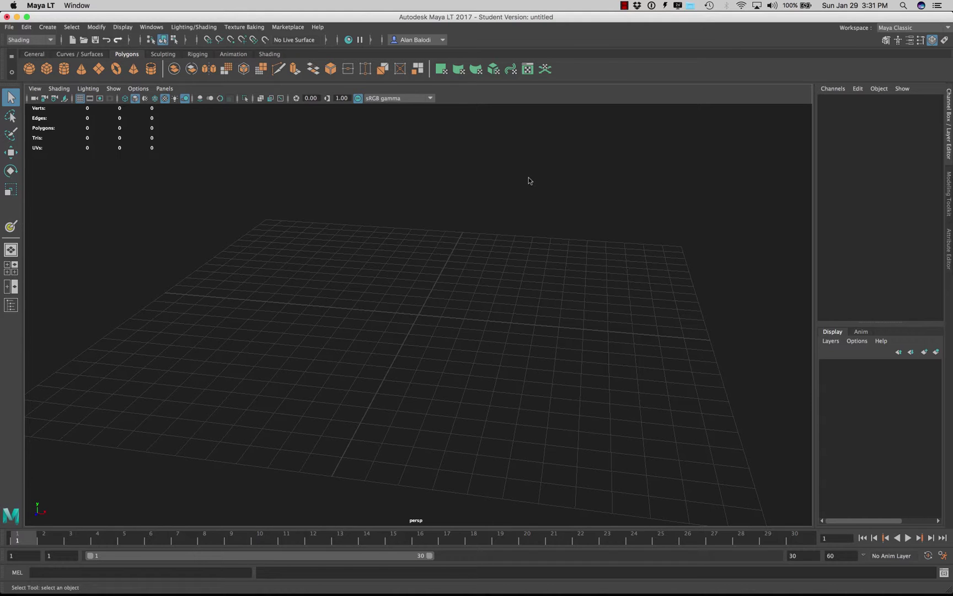
# Create a polygon cube about 5.1 units on each side near the center of the grid
pyautogui.click(46, 68)
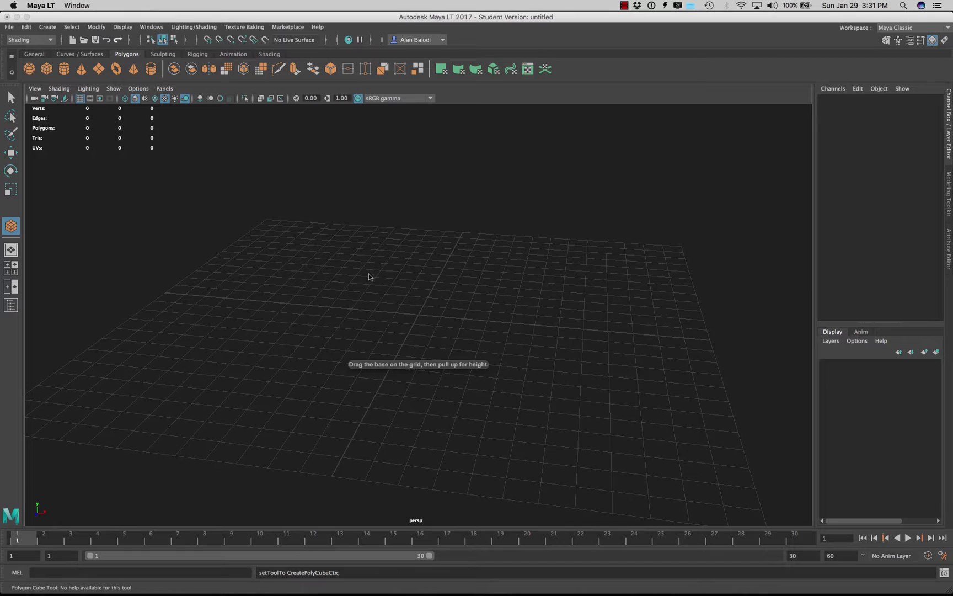
pyautogui.moveTo(411, 332); pyautogui.dragTo(416, 354)
pyautogui.keyDown('alt'); pyautogui.moveTo(542, 334); pyautogui.dragTo(485, 338); pyautogui.keyUp('alt')
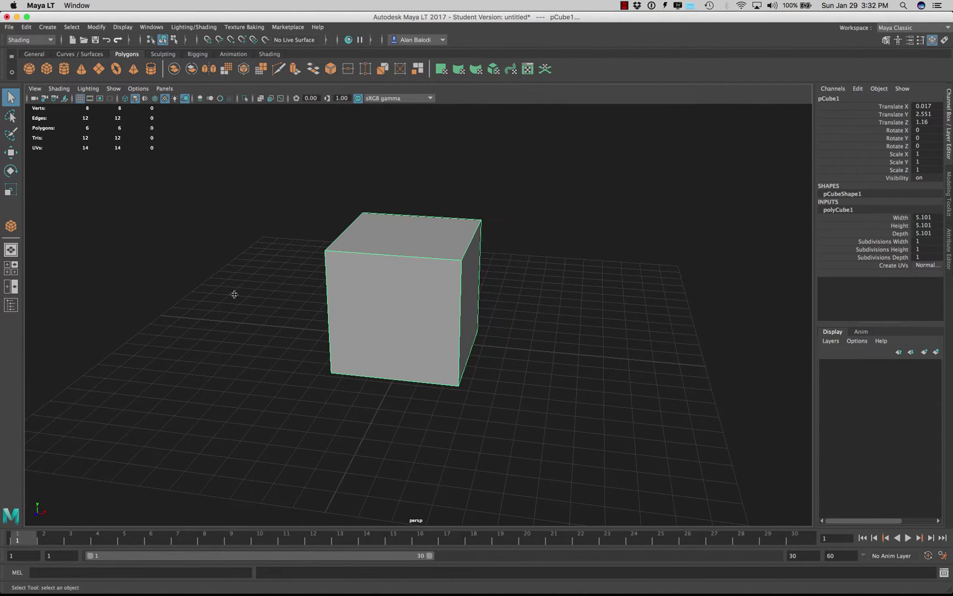
pyautogui.keyDown('alt'); pyautogui.moveTo(234, 295); pyautogui.dragTo(277, 291); pyautogui.keyUp('alt')
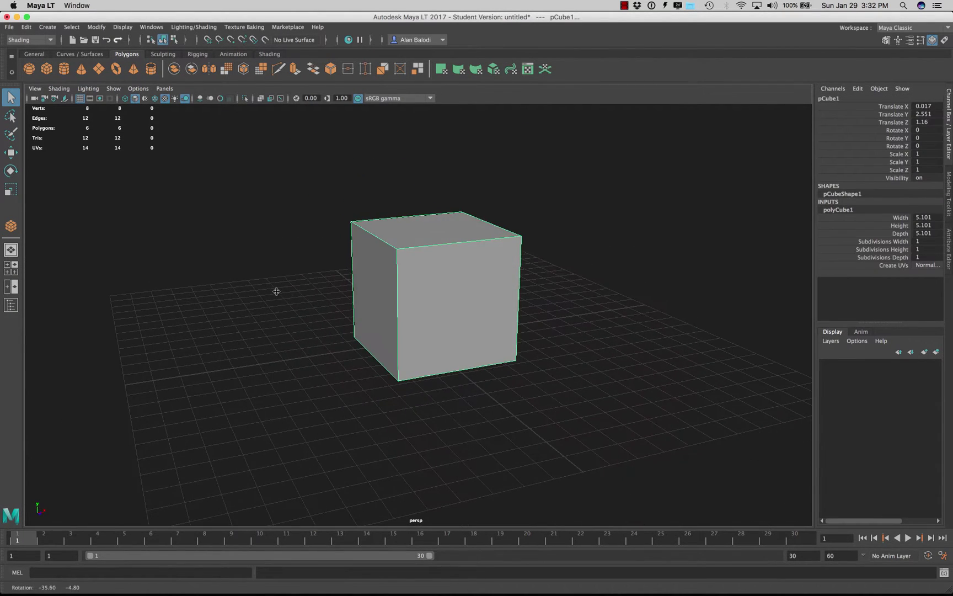
# Switch to the Modeling menu set and smooth the cube with 2 divisions to round it into a sphere
pyautogui.click(40, 39)
pyautogui.click(38, 52)
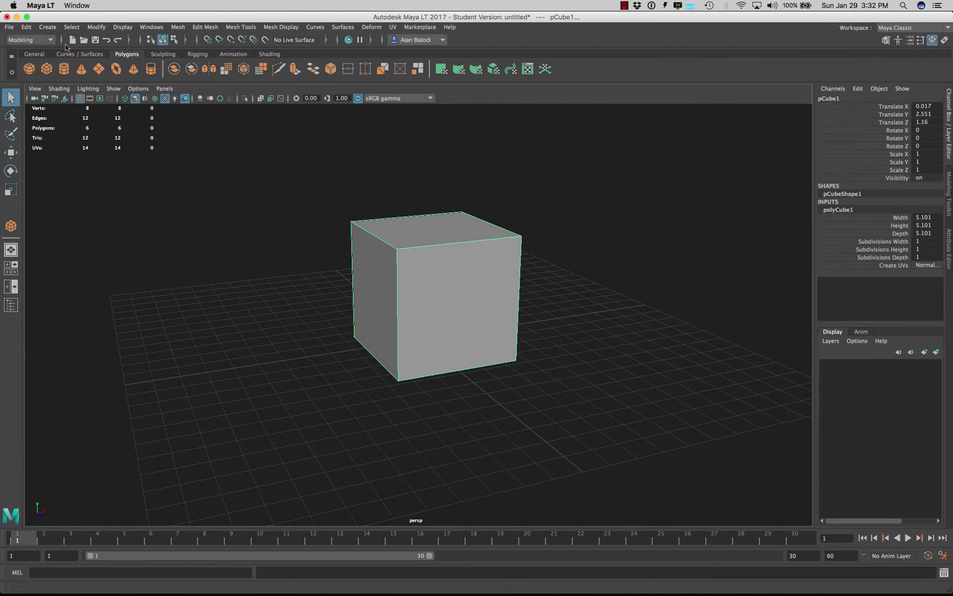
pyautogui.click(178, 27)
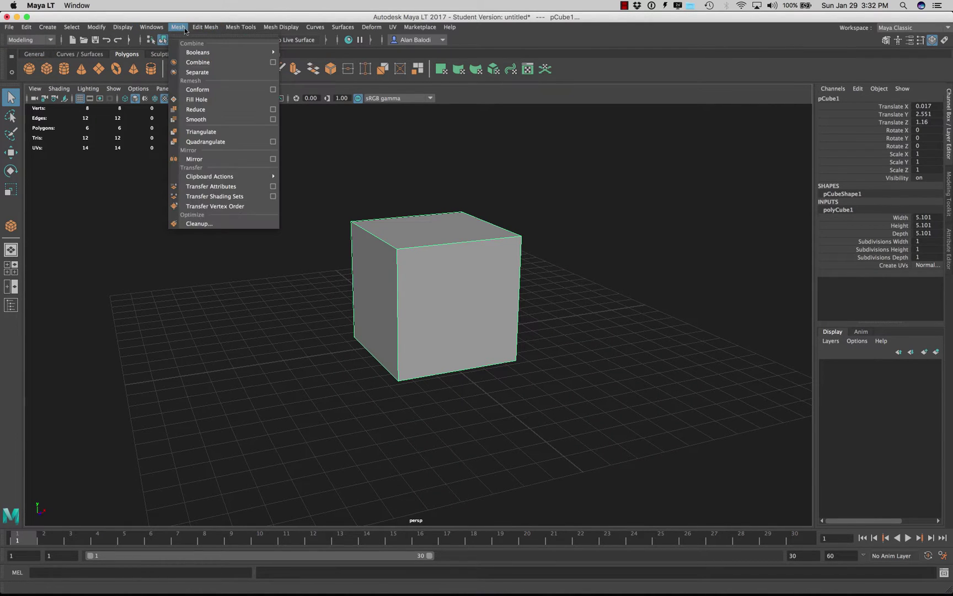
pyautogui.click(210, 119)
pyautogui.moveTo(632, 327); pyautogui.dragTo(640, 327)
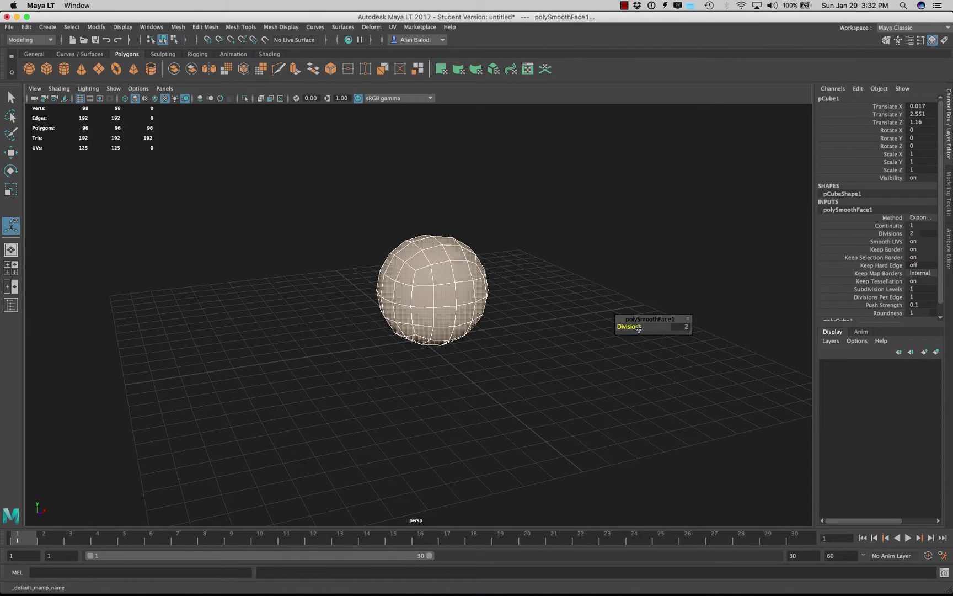
pyautogui.press('q')
pyautogui.keyDown('alt'); pyautogui.moveTo(267, 274); pyautogui.dragTo(187, 239); pyautogui.keyUp('alt')
pyautogui.moveTo(468, 296); pyautogui.dragTo(490, 285, button='right')
pyautogui.click(531, 301)
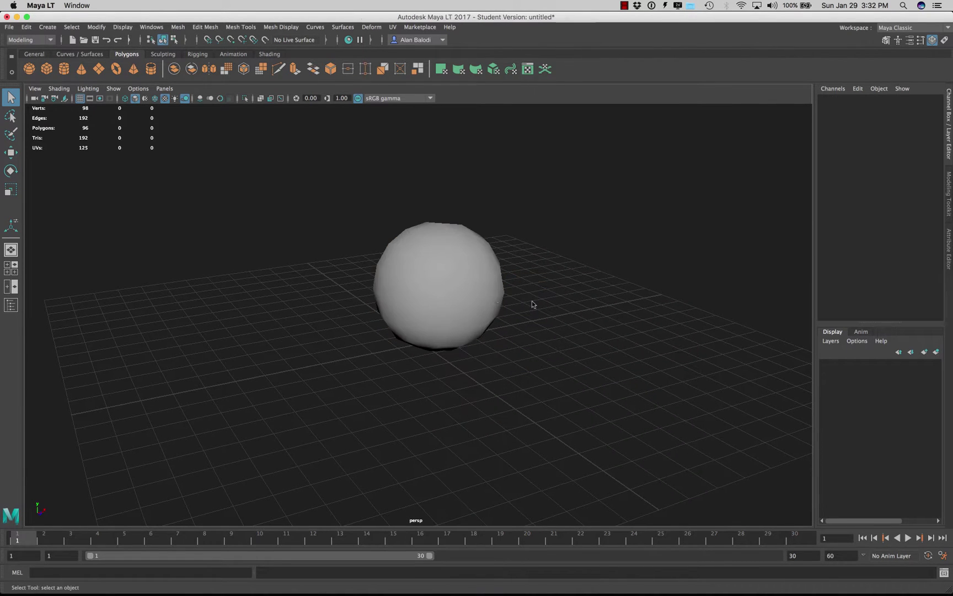
# Select the smoothed mesh and open the 3D Paint Tool with its settings from the Shading menu set
pyautogui.click(492, 295)
pyautogui.keyDown('alt'); pyautogui.moveTo(575, 357); pyautogui.dragTo(321, 284); pyautogui.keyUp('alt')
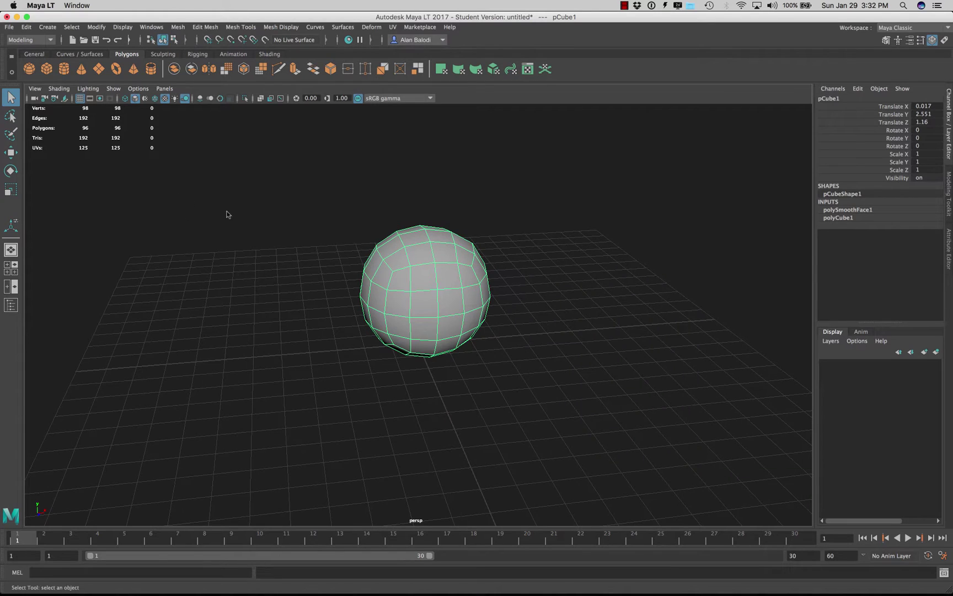
pyautogui.scroll(3, 224, 222)
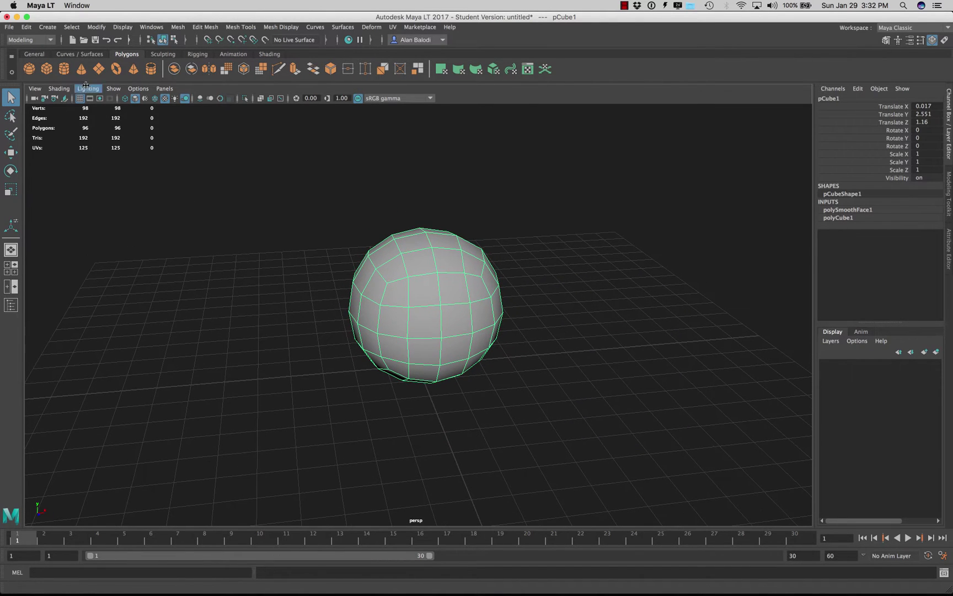
pyautogui.click(51, 41)
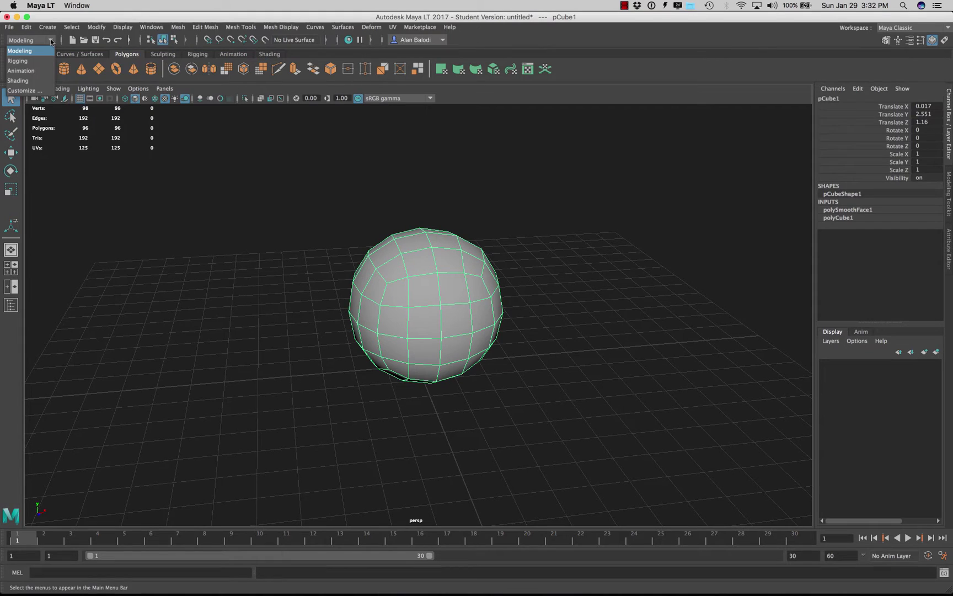
pyautogui.click(38, 81)
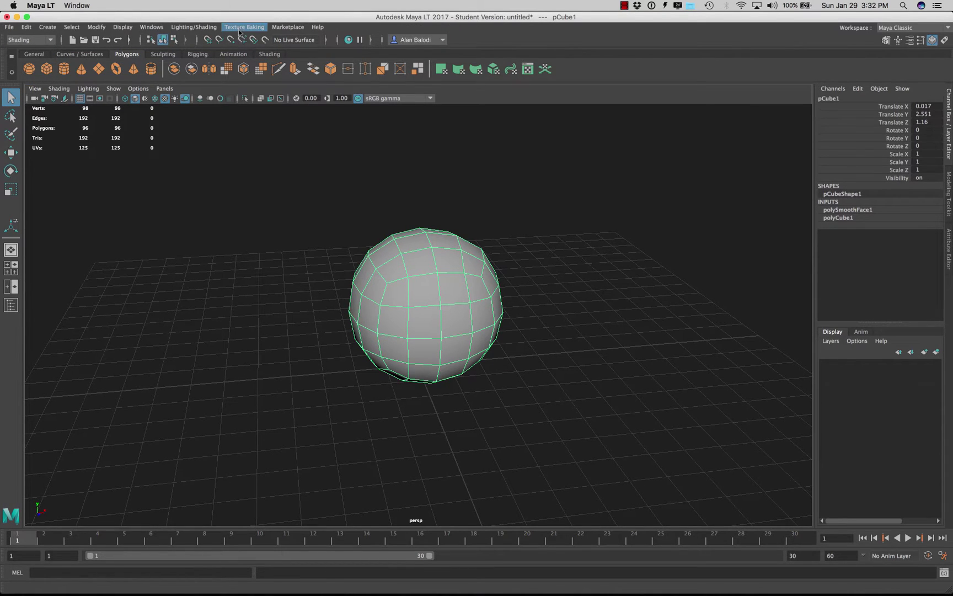
pyautogui.click(214, 29)
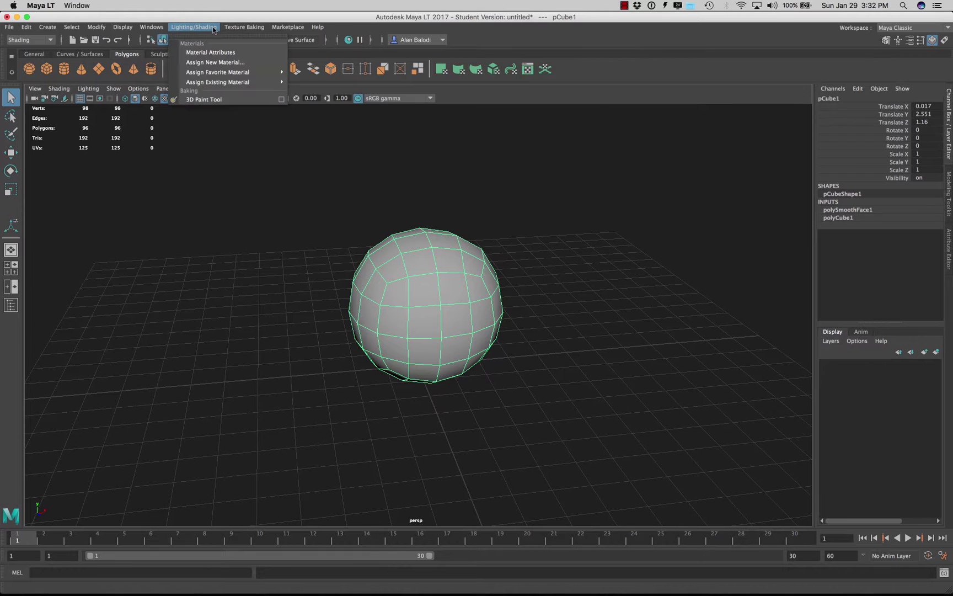
pyautogui.click(281, 99)
pyautogui.moveTo(209, 132)
pyautogui.mouseDown()
pyautogui.moveTo(244, 130)
pyautogui.moveTo(246, 51)
pyautogui.mouseUp()
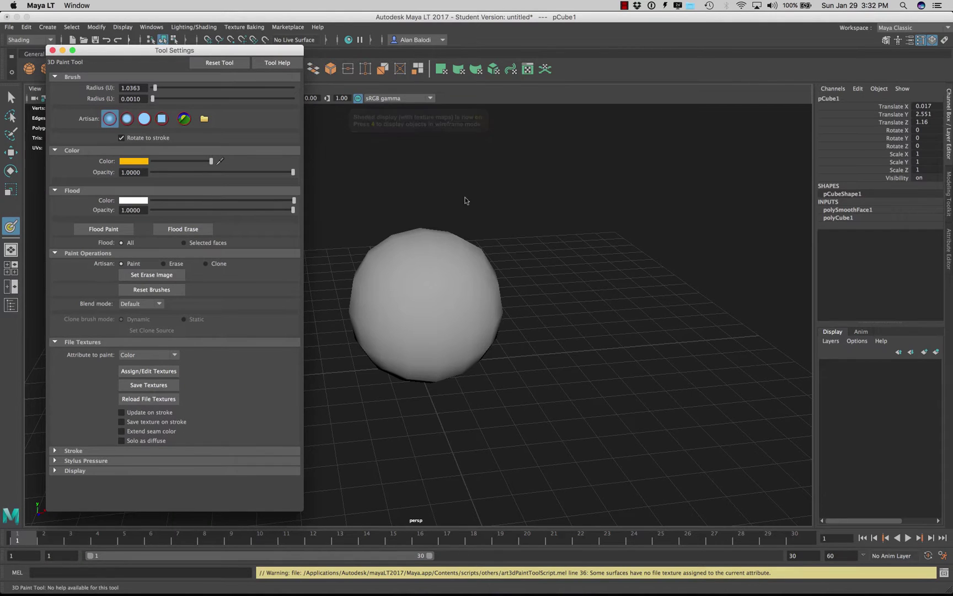
# Examine the mesh's UV layout in the UV Editor and close the editor
pyautogui.moveTo(531, 221)
pyautogui.keyDown('alt'); pyautogui.mouseDown()
pyautogui.moveTo(557, 227)
pyautogui.moveTo(543, 224)
pyautogui.mouseUp(); pyautogui.keyUp('alt')
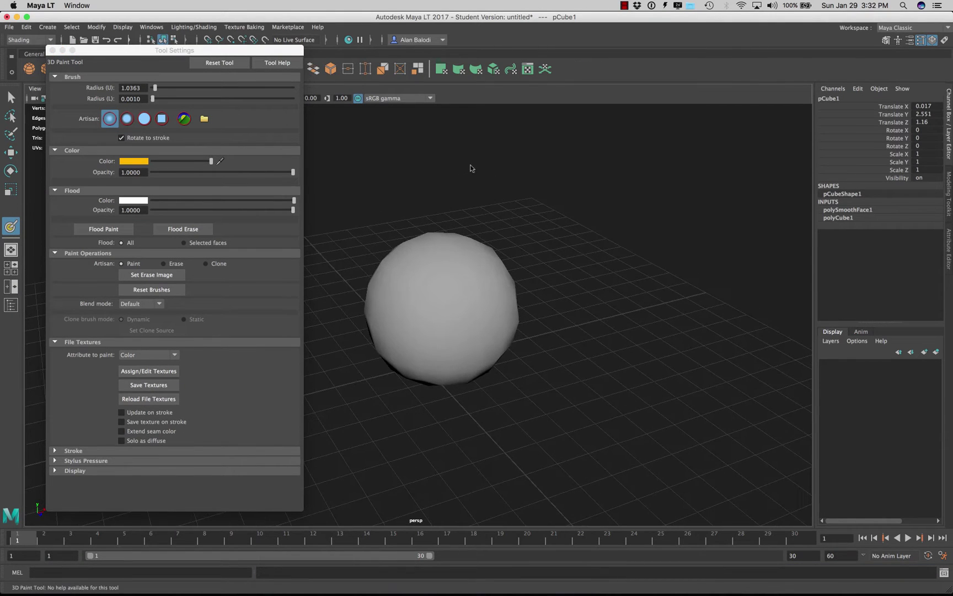
pyautogui.keyDown('alt'); pyautogui.moveTo(474, 222); pyautogui.dragTo(559, 250); pyautogui.keyUp('alt')
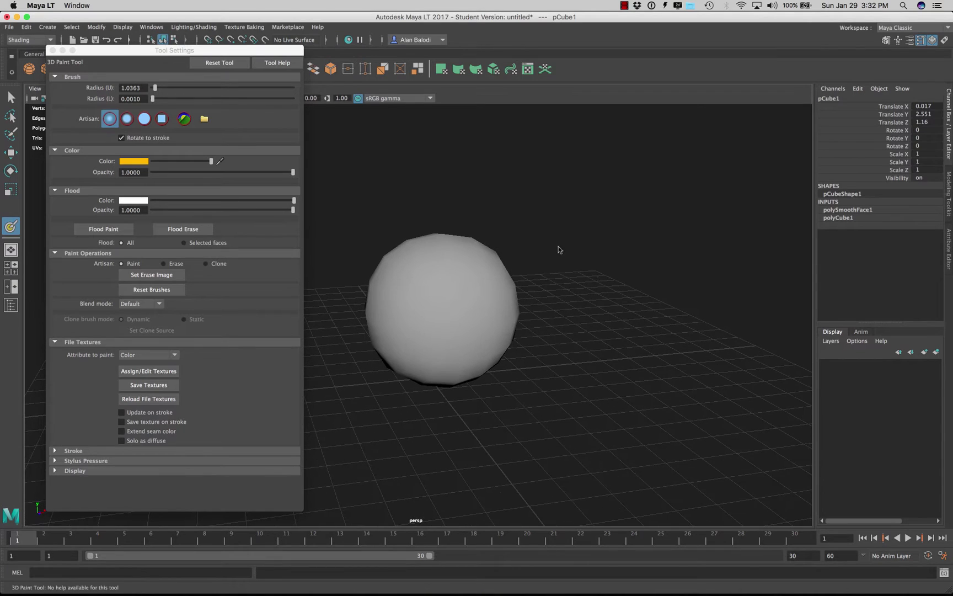
pyautogui.keyDown('alt'); pyautogui.moveTo(570, 307); pyautogui.dragTo(581, 309); pyautogui.keyUp('alt')
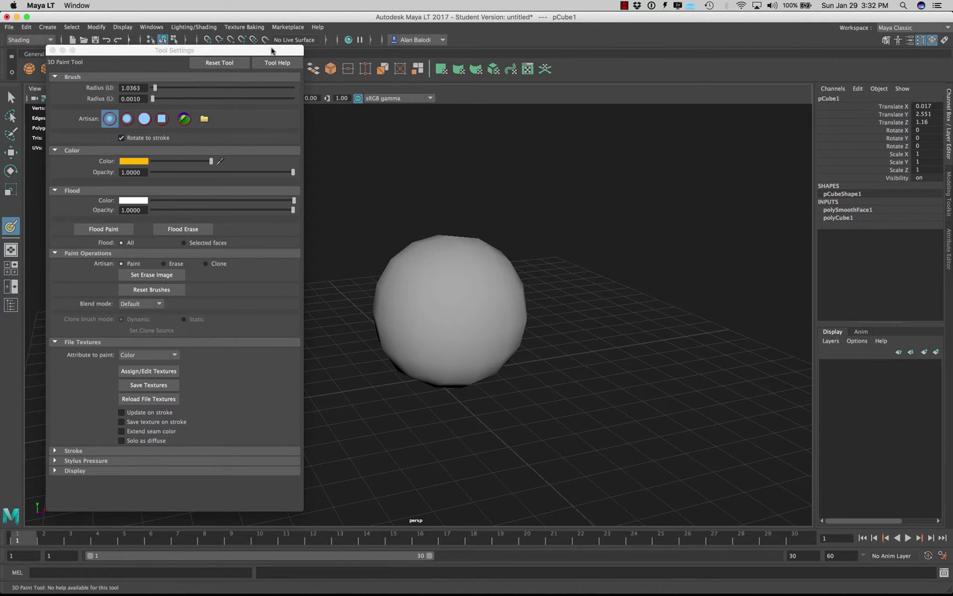
pyautogui.moveTo(272, 50); pyautogui.dragTo(276, 60)
pyautogui.click(528, 69)
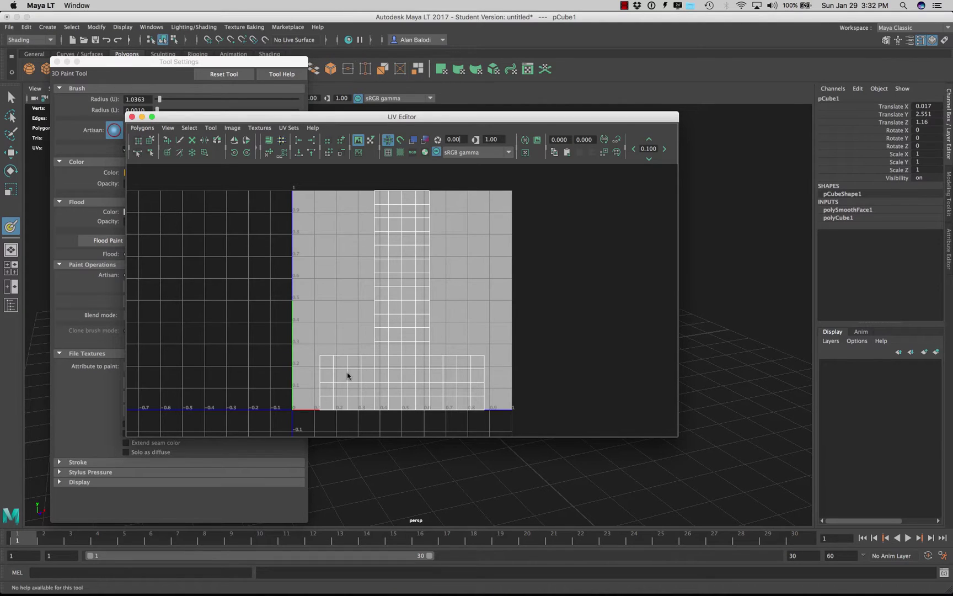
pyautogui.moveTo(377, 117); pyautogui.dragTo(450, 127)
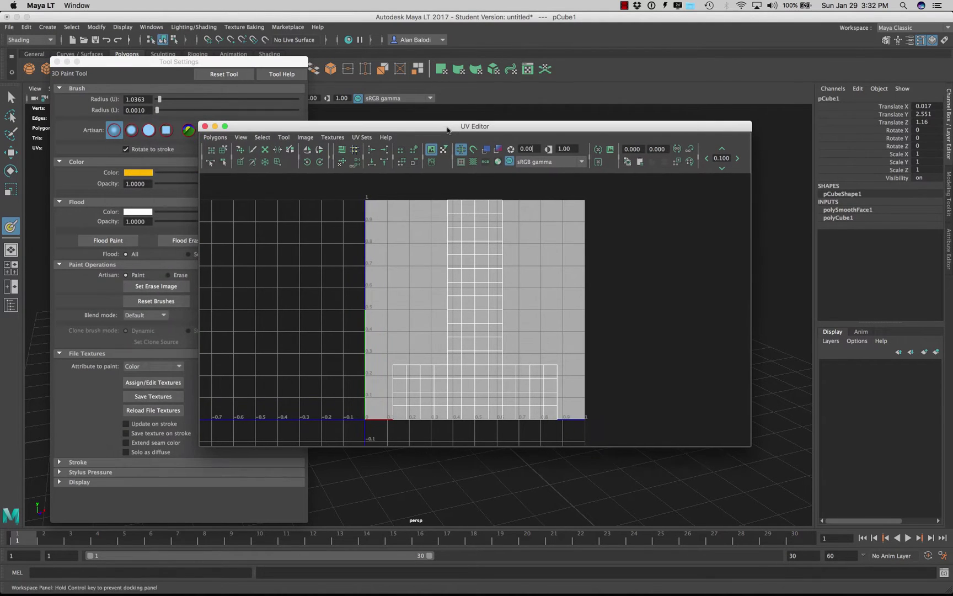
pyautogui.click(204, 127)
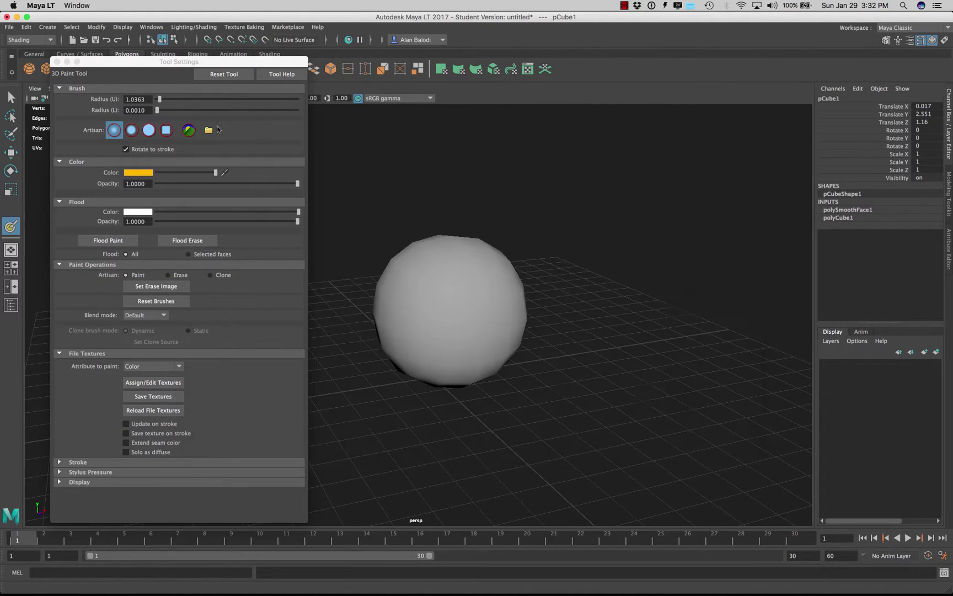
# Set the flood color to bright orange-red and try to flood paint the mesh
pyautogui.moveTo(239, 63); pyautogui.dragTo(242, 62)
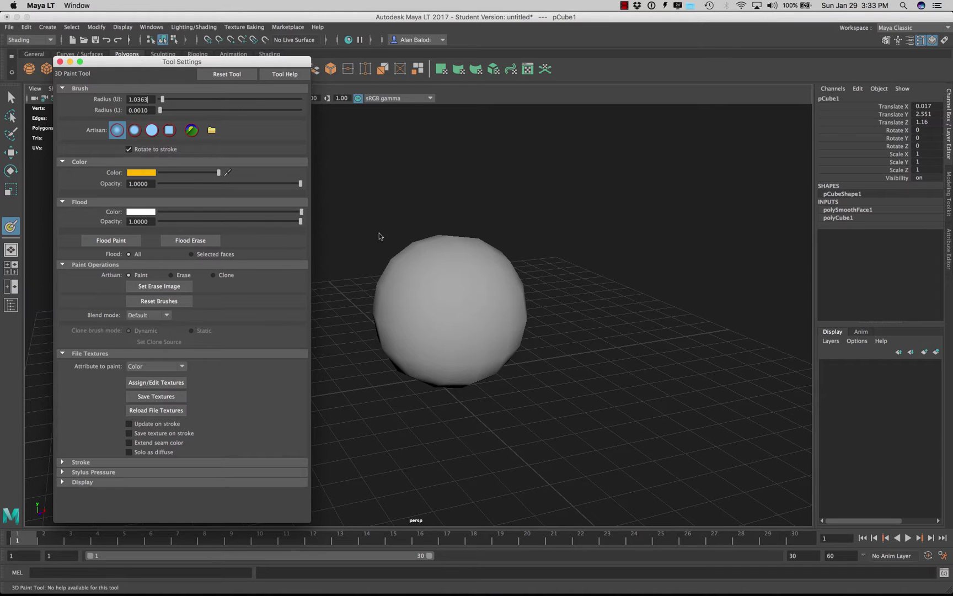
pyautogui.moveTo(170, 61); pyautogui.dragTo(166, 66)
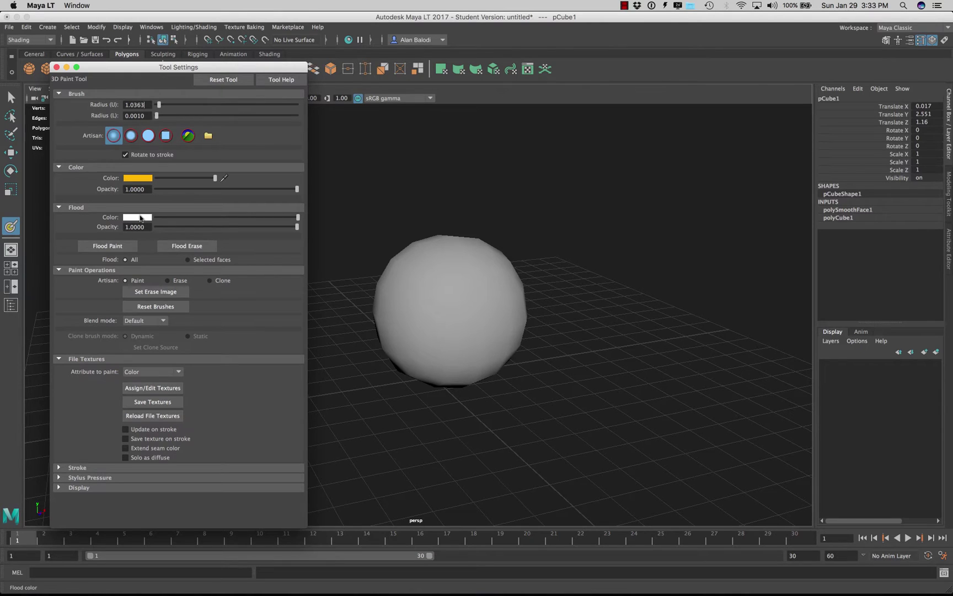
pyautogui.click(140, 219)
pyautogui.moveTo(233, 213)
pyautogui.mouseDown()
pyautogui.moveTo(241, 219)
pyautogui.moveTo(232, 243)
pyautogui.mouseUp()
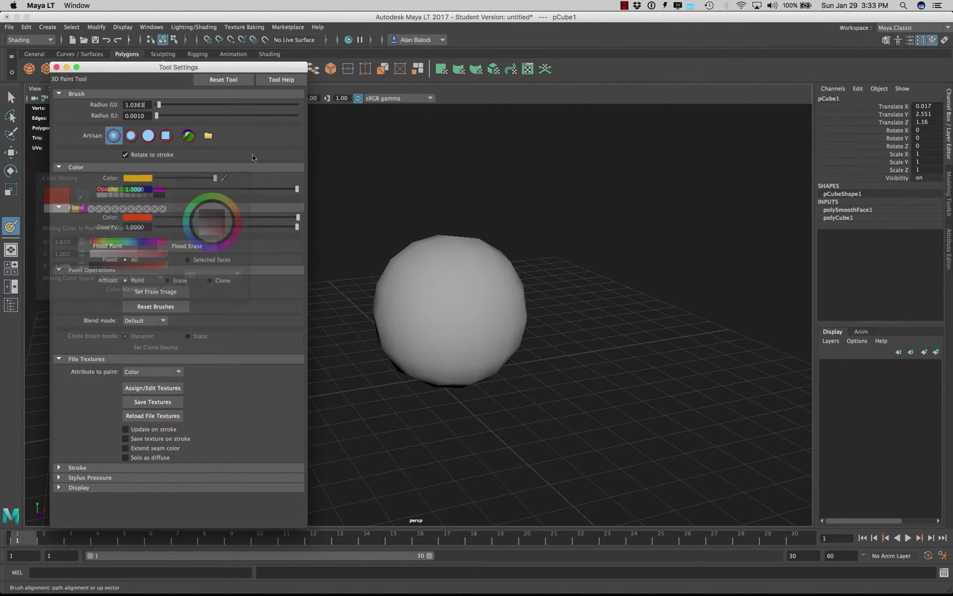
pyautogui.click(112, 249)
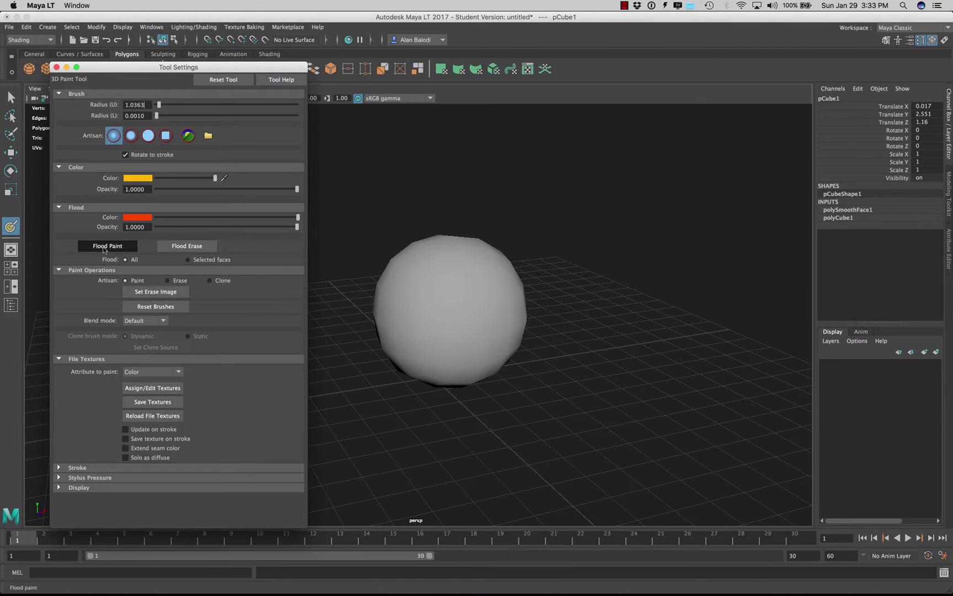
pyautogui.click(116, 251)
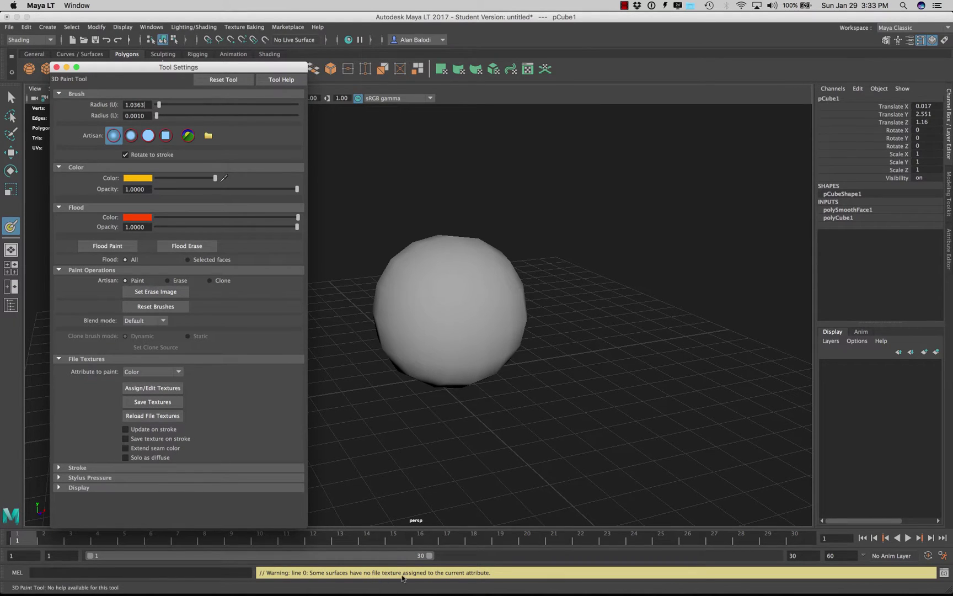
# Assign a 1024 by 1024 PNG file texture to the mesh's Color attribute and flood paint the whole mesh orange-red
pyautogui.click(147, 389)
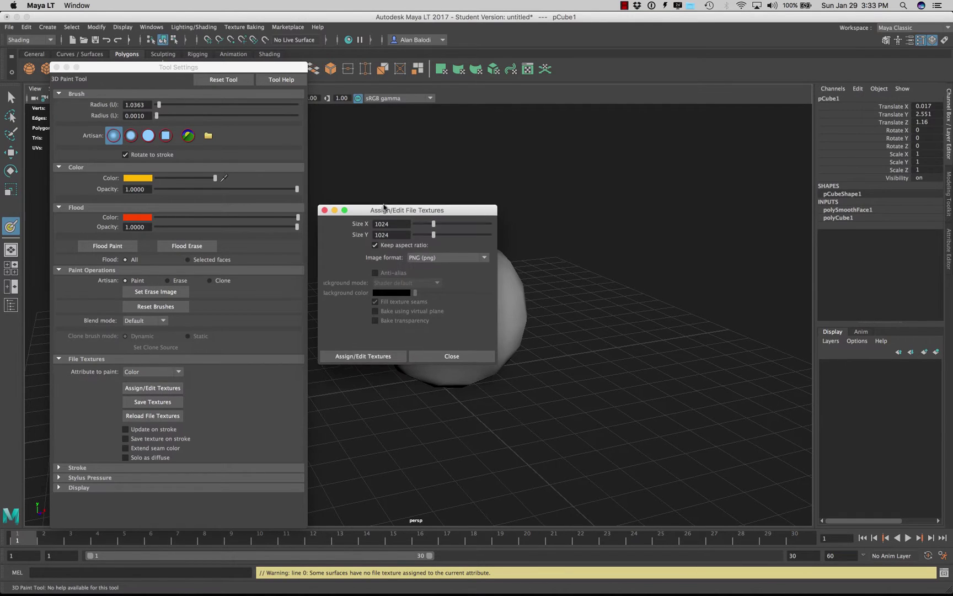
pyautogui.moveTo(379, 209); pyautogui.dragTo(387, 165)
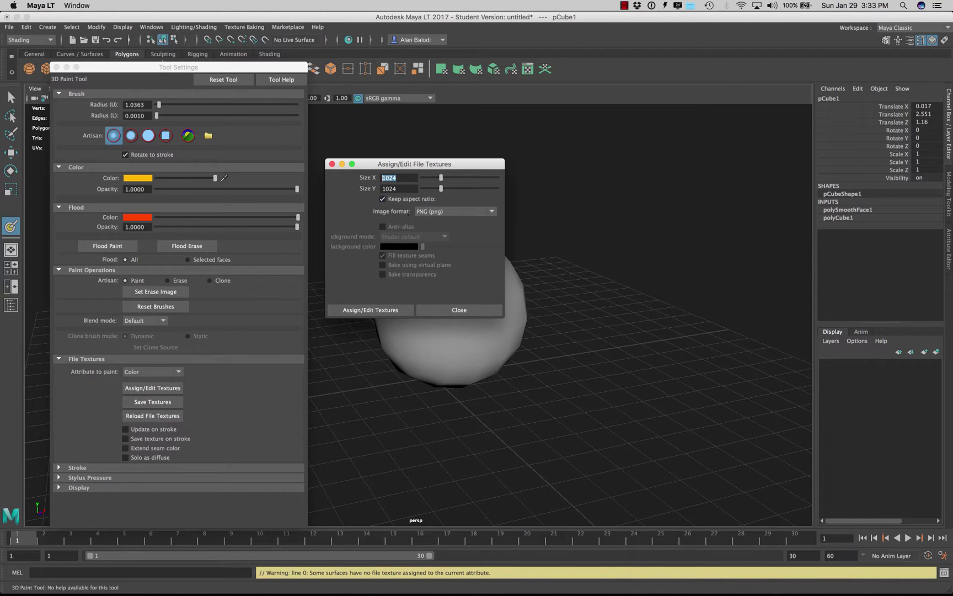
pyautogui.click(491, 209)
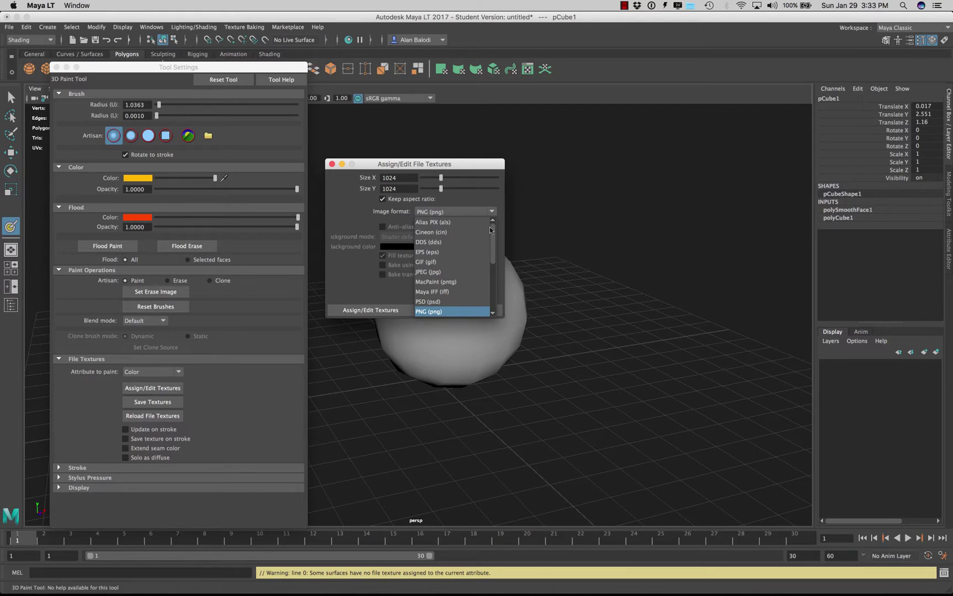
pyautogui.scroll(-1, 452, 298)
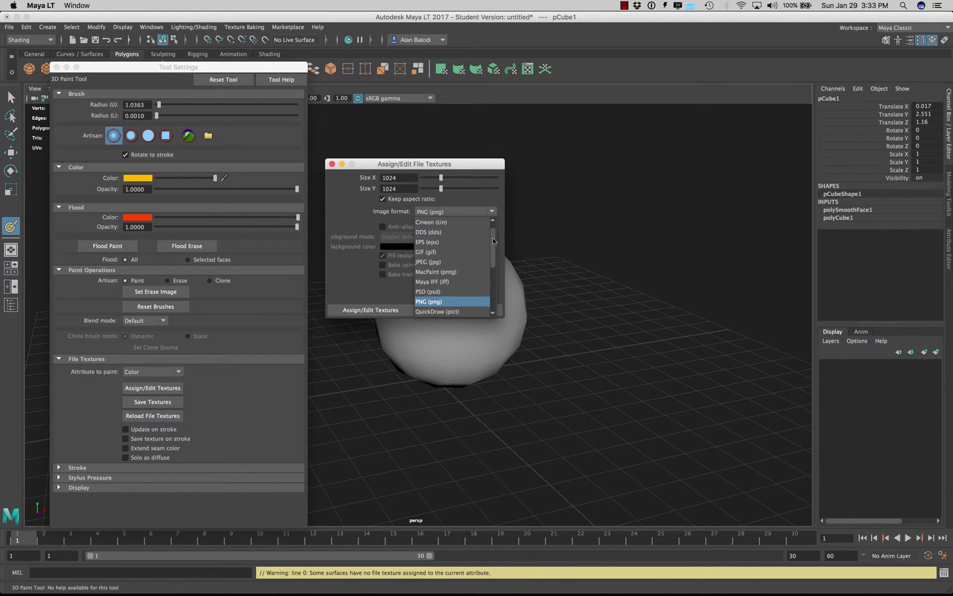
pyautogui.click(453, 301)
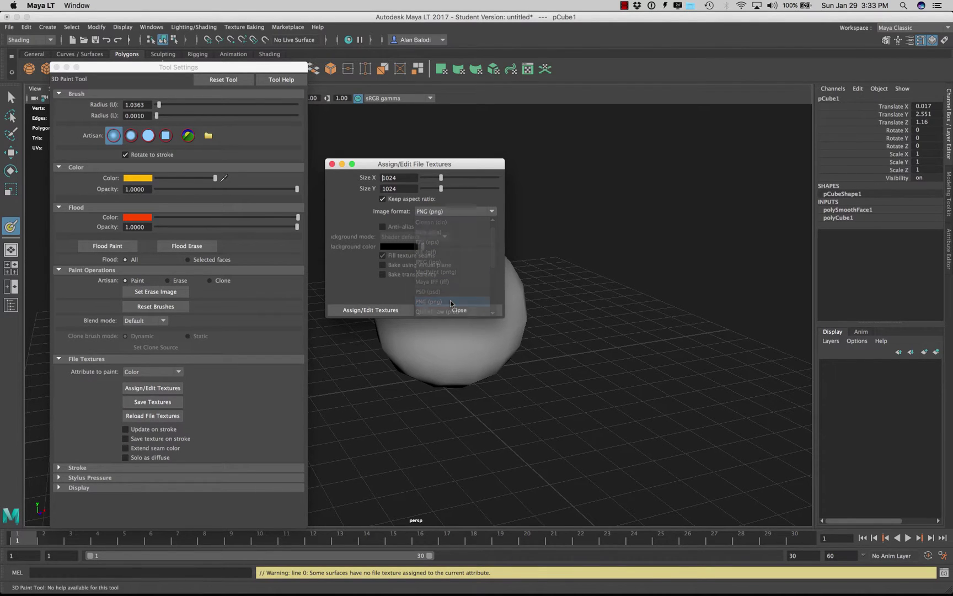
pyautogui.click(366, 312)
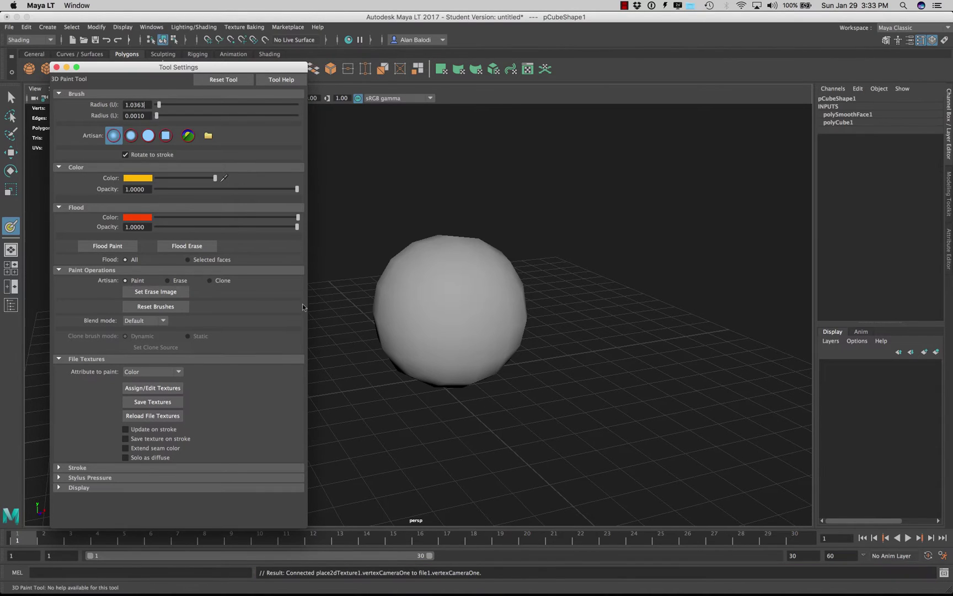
pyautogui.click(85, 248)
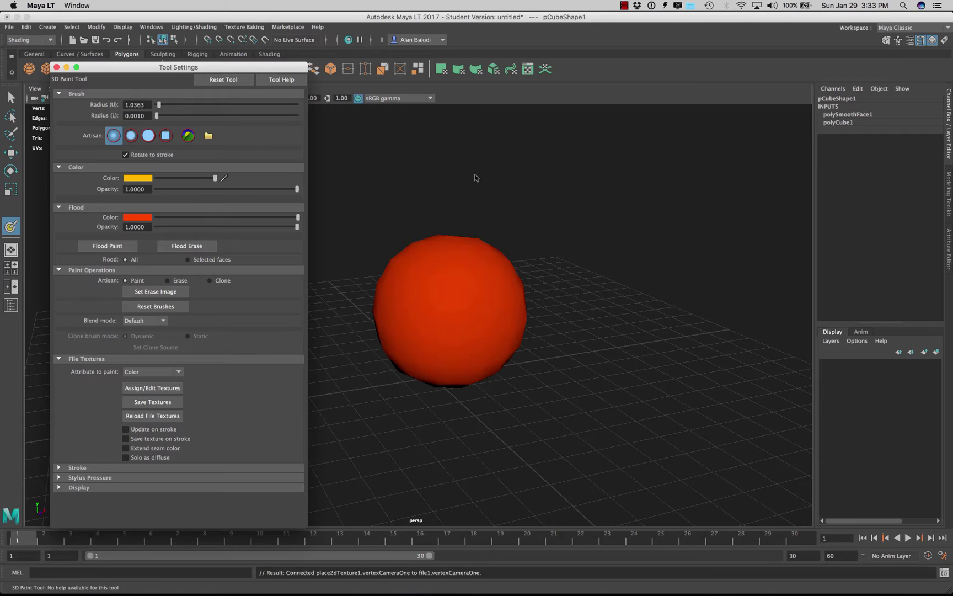
pyautogui.moveTo(475, 176)
pyautogui.keyDown('alt'); pyautogui.mouseDown()
pyautogui.moveTo(427, 182)
pyautogui.moveTo(504, 183)
pyautogui.moveTo(547, 197)
pyautogui.moveTo(532, 188)
pyautogui.mouseUp(); pyautogui.keyUp('alt')
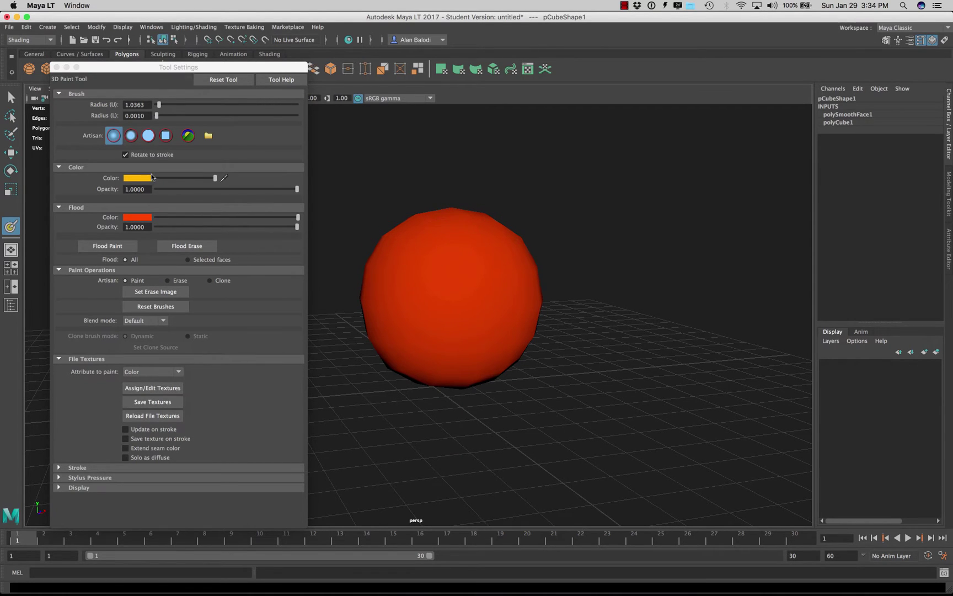
# Set the brush color to black, paint a test dab on the front of the sphere, and undo the dab
pyautogui.moveTo(214, 178); pyautogui.dragTo(156, 178)
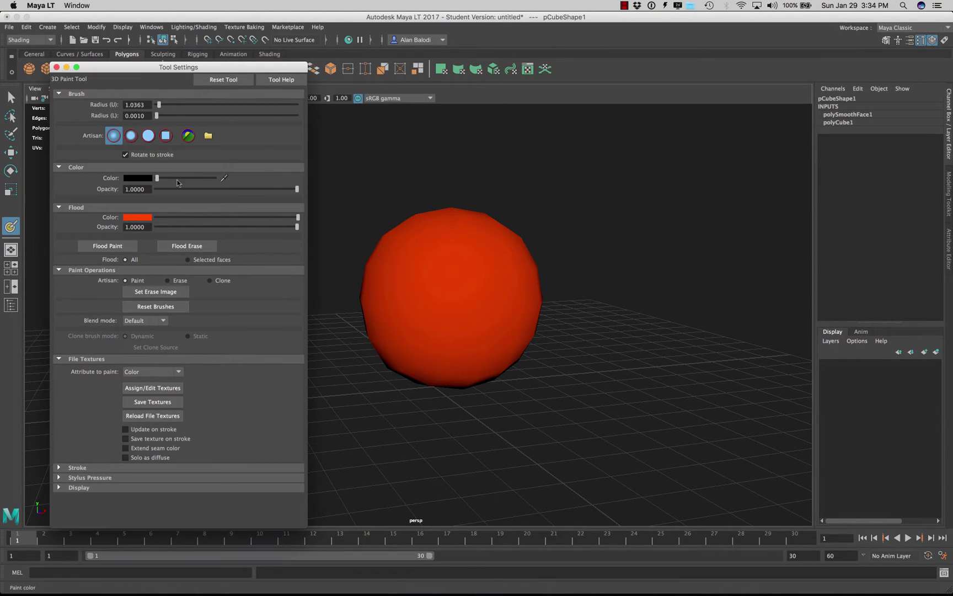
pyautogui.click(447, 293)
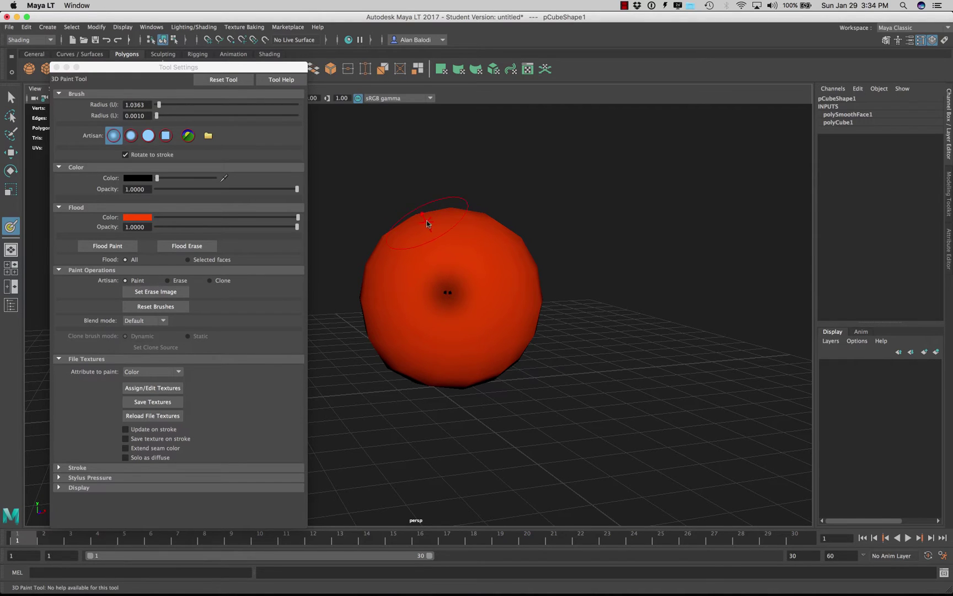
pyautogui.hotkey('ctrl', 'z')
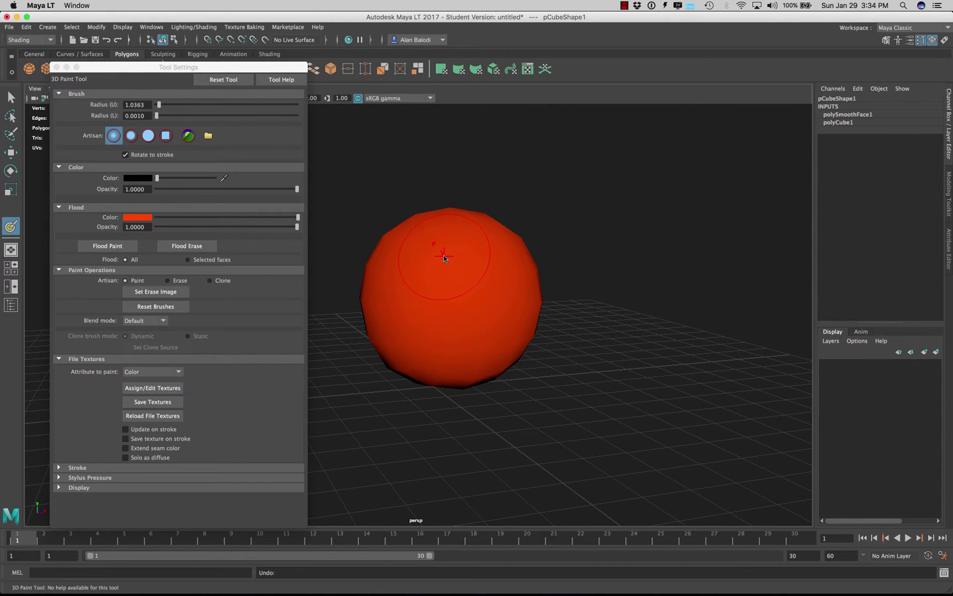
# Reduce the brush radius to 0.6583 and paint two round black eye patches side by side on the sphere's front
pyautogui.moveTo(444, 257); pyautogui.dragTo(435, 256)
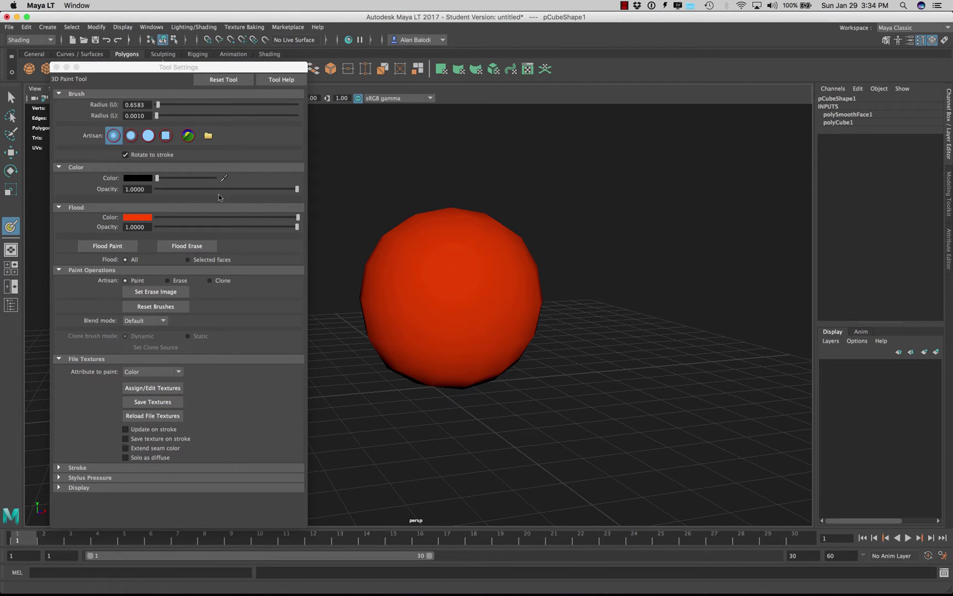
pyautogui.click(186, 190)
pyautogui.moveTo(185, 191); pyautogui.dragTo(309, 193)
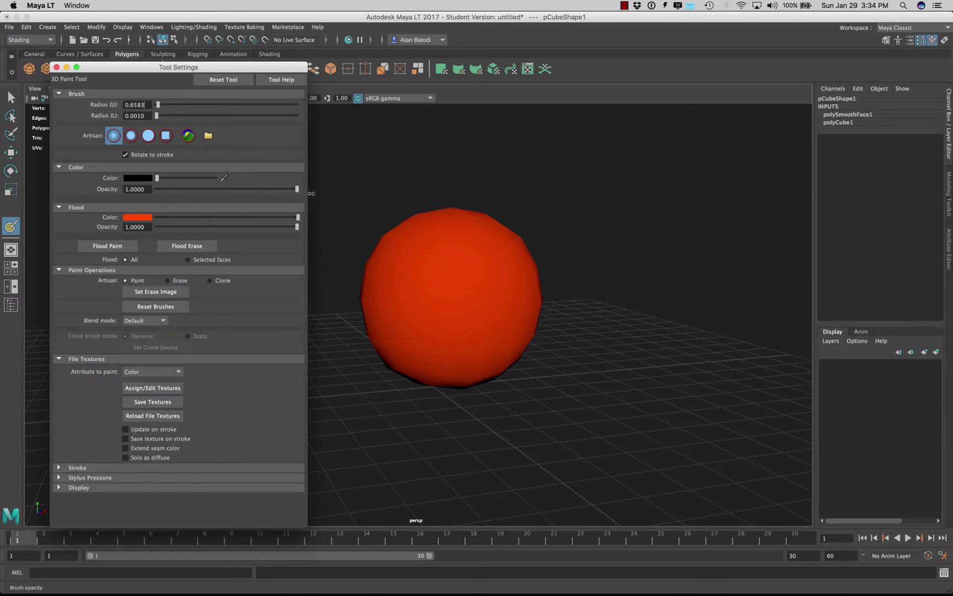
pyautogui.moveTo(438, 269)
pyautogui.mouseDown()
pyautogui.moveTo(423, 274)
pyautogui.moveTo(433, 286)
pyautogui.moveTo(442, 261)
pyautogui.mouseUp()
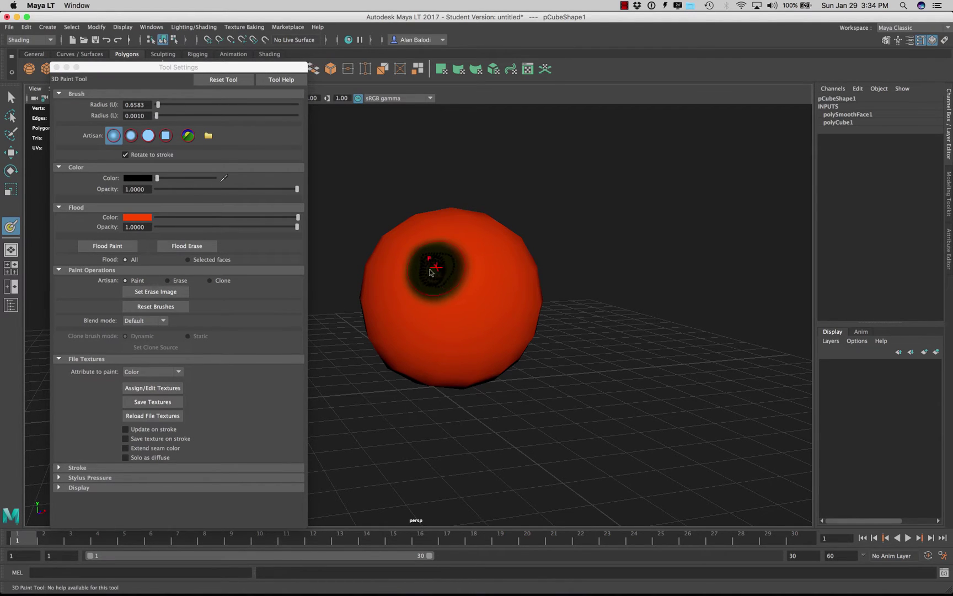
pyautogui.keyDown('alt'); pyautogui.moveTo(648, 295); pyautogui.dragTo(634, 304); pyautogui.keyUp('alt')
pyautogui.moveTo(460, 271)
pyautogui.mouseDown()
pyautogui.moveTo(455, 288)
pyautogui.moveTo(466, 258)
pyautogui.mouseUp()
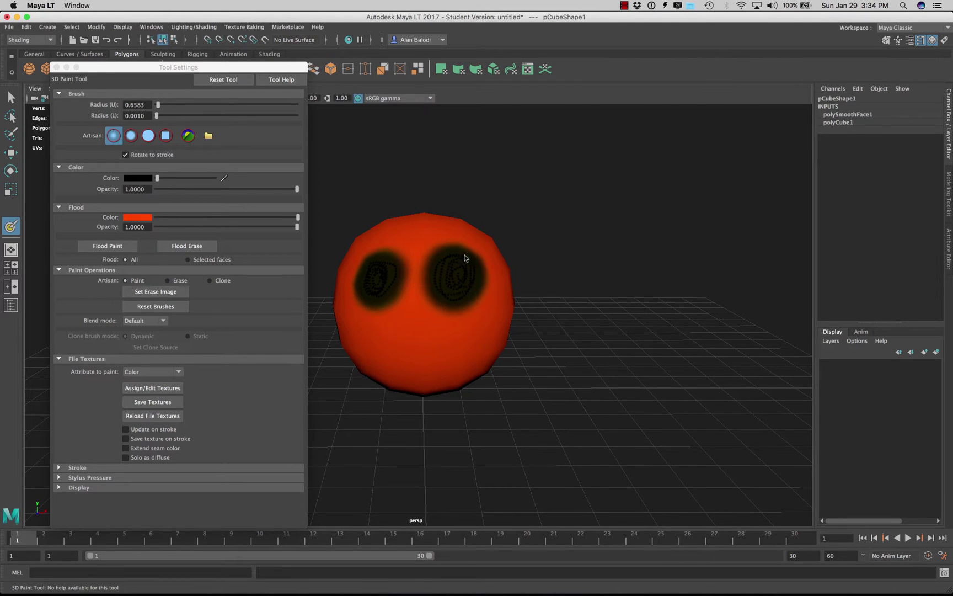
pyautogui.keyDown('alt'); pyautogui.moveTo(579, 255); pyautogui.dragTo(621, 256); pyautogui.keyUp('alt')
pyautogui.moveTo(431, 271)
pyautogui.mouseDown()
pyautogui.moveTo(428, 262)
pyautogui.moveTo(426, 275)
pyautogui.mouseUp()
pyautogui.keyDown('alt'); pyautogui.moveTo(664, 281); pyautogui.dragTo(655, 278); pyautogui.keyUp('alt')
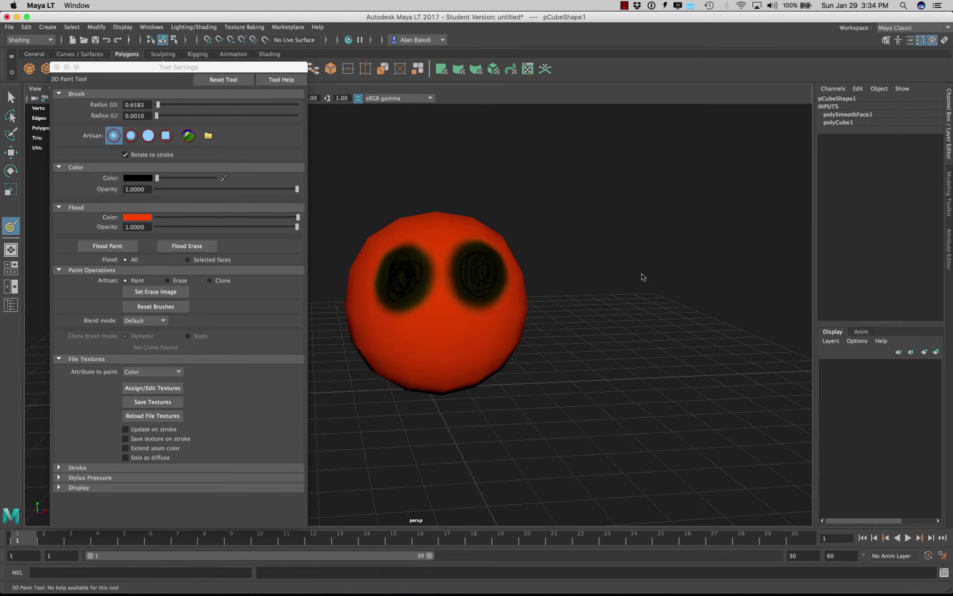
# Set the brush color to white and reduce the brush radius to 0.4109, undoing the oversized test stroke
pyautogui.click(142, 178)
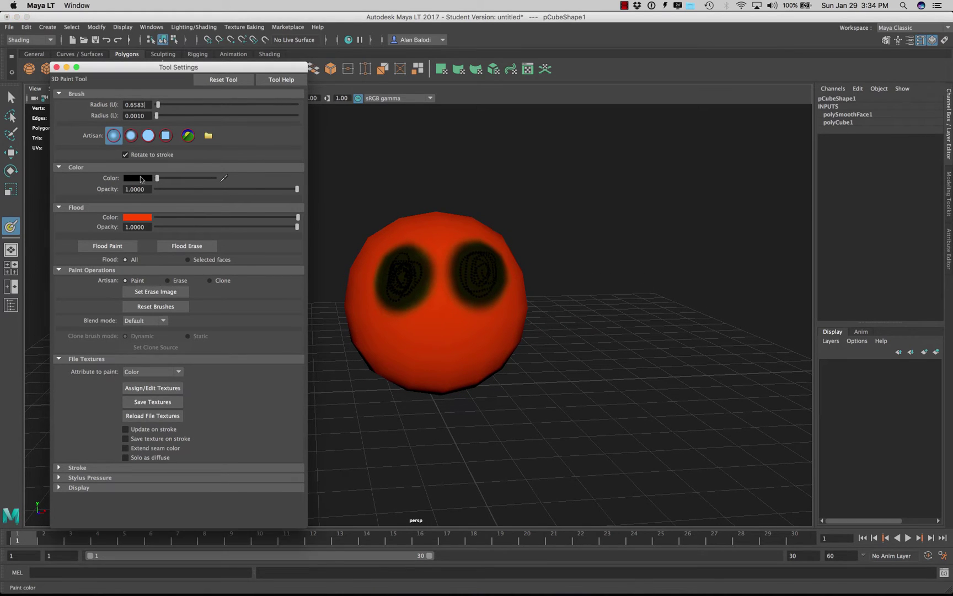
pyautogui.click(85, 171)
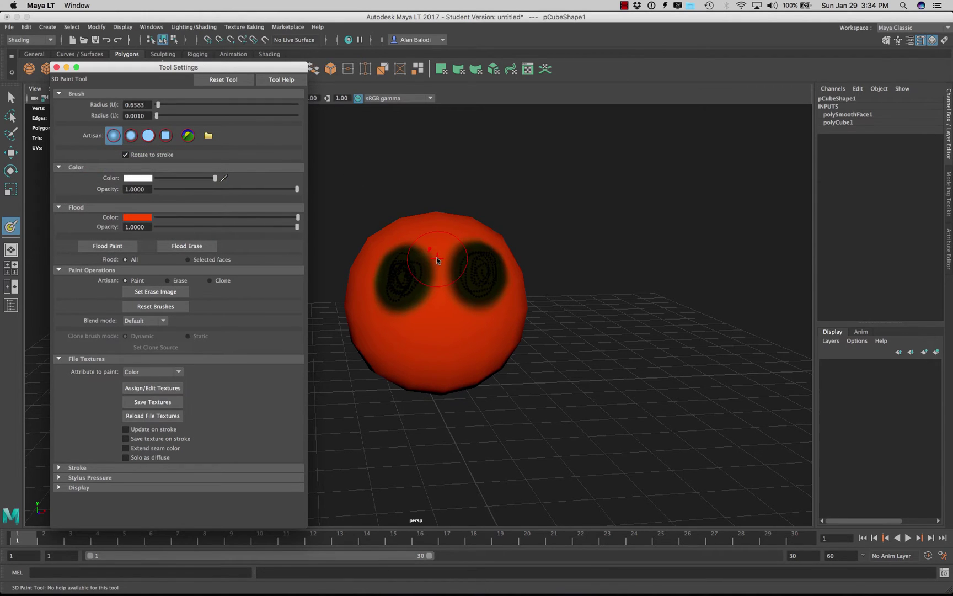
pyautogui.moveTo(434, 257)
pyautogui.mouseDown()
pyautogui.moveTo(439, 282)
pyautogui.moveTo(408, 276)
pyautogui.mouseUp()
pyautogui.press('super+z')
pyautogui.press('b')
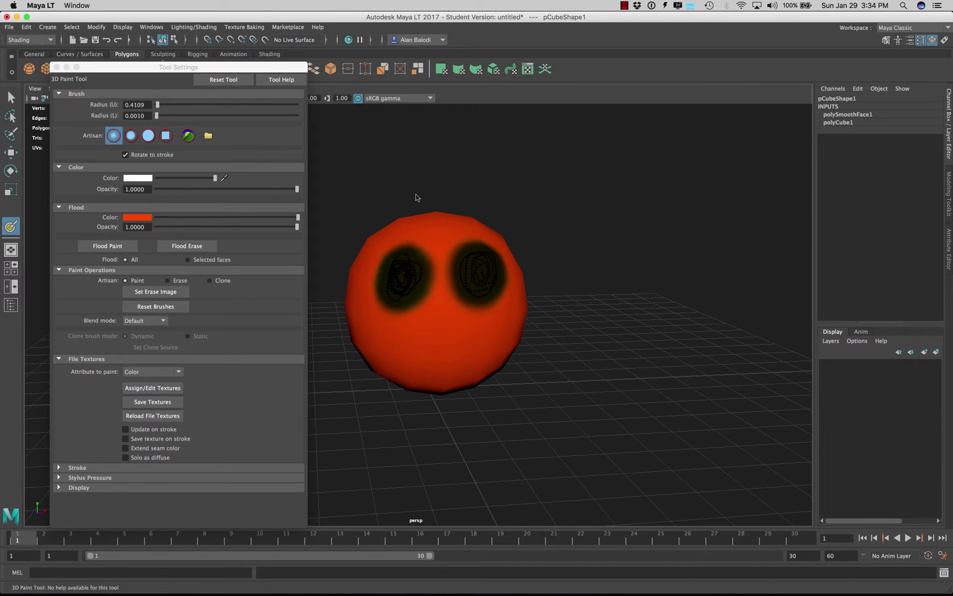
# Paint a white oval inside each black eye patch, leaving a dark rim around it
pyautogui.keyDown('alt'); pyautogui.moveTo(418, 196); pyautogui.dragTo(438, 169); pyautogui.keyUp('alt')
pyautogui.click(434, 283)
pyautogui.moveTo(433, 282)
pyautogui.mouseDown()
pyautogui.moveTo(426, 294)
pyautogui.moveTo(433, 282)
pyautogui.mouseUp()
pyautogui.moveTo(576, 294)
pyautogui.keyDown('alt'); pyautogui.mouseDown()
pyautogui.moveTo(485, 276)
pyautogui.moveTo(466, 290)
pyautogui.moveTo(481, 276)
pyautogui.moveTo(460, 283)
pyautogui.moveTo(466, 296)
pyautogui.moveTo(464, 279)
pyautogui.moveTo(600, 284)
pyautogui.moveTo(465, 273)
pyautogui.mouseUp(); pyautogui.keyUp('alt')
pyautogui.press('z')
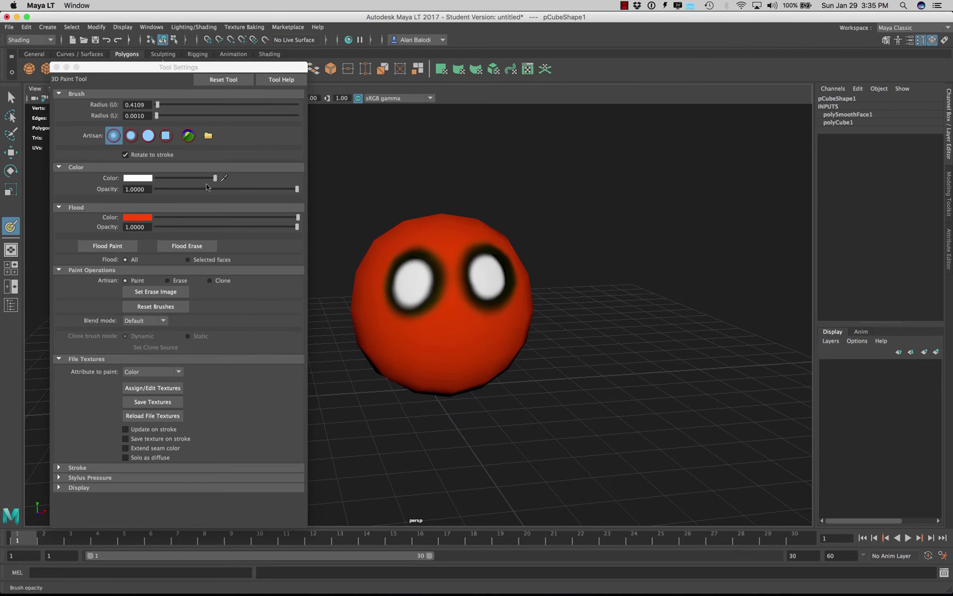
# Set the brush color to black and paint a small pupil near the inner edge of each white eye
pyautogui.click(142, 179)
pyautogui.moveTo(217, 188); pyautogui.dragTo(239, 164)
pyautogui.moveTo(431, 284)
pyautogui.mouseDown()
pyautogui.moveTo(422, 283)
pyautogui.moveTo(476, 284)
pyautogui.moveTo(623, 379)
pyautogui.mouseUp()
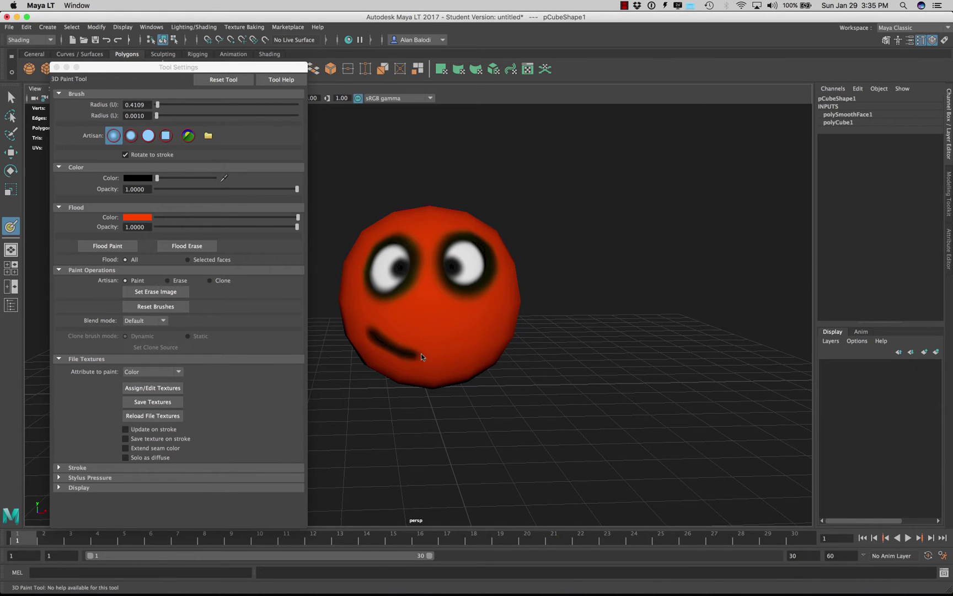
# Replace the thick mouth stroke with a thinner curved smile below the eyes, painted with a brush radius of 0.2615
pyautogui.hotkey('ctrl', 'z')
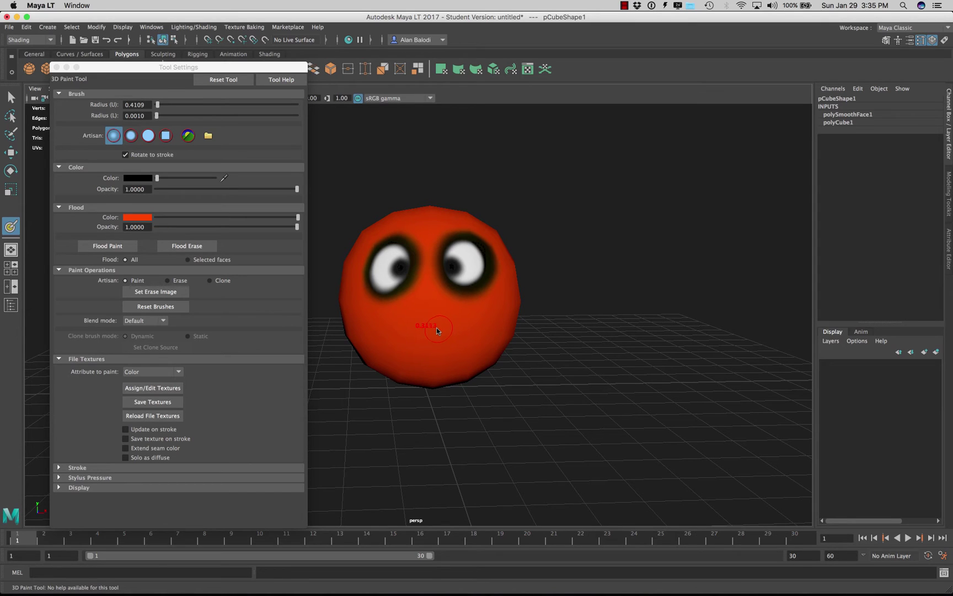
pyautogui.moveTo(379, 335); pyautogui.dragTo(433, 346)
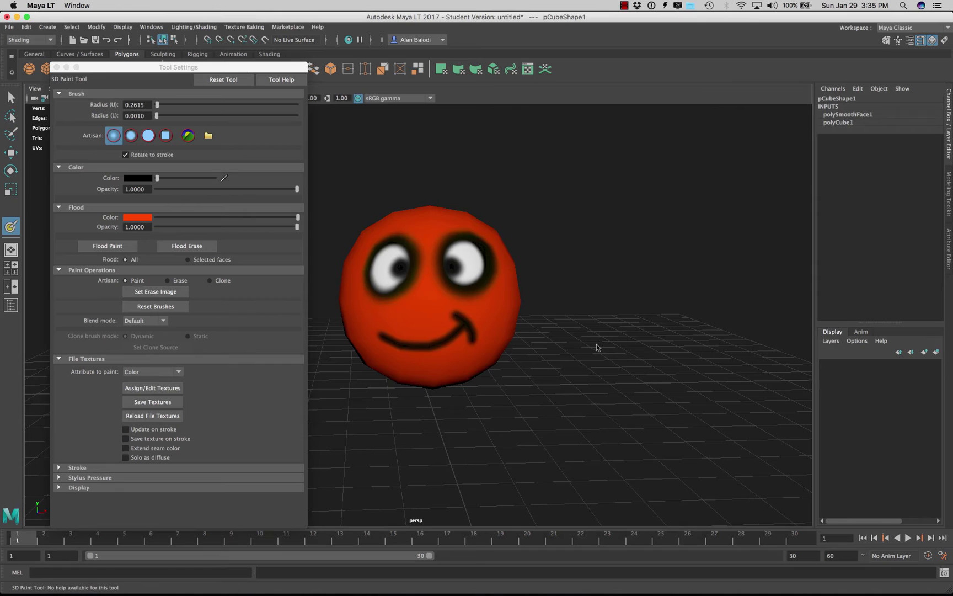
pyautogui.moveTo(597, 347)
pyautogui.keyDown('alt'); pyautogui.mouseDown()
pyautogui.moveTo(627, 355)
pyautogui.moveTo(602, 351)
pyautogui.mouseUp(); pyautogui.keyUp('alt')
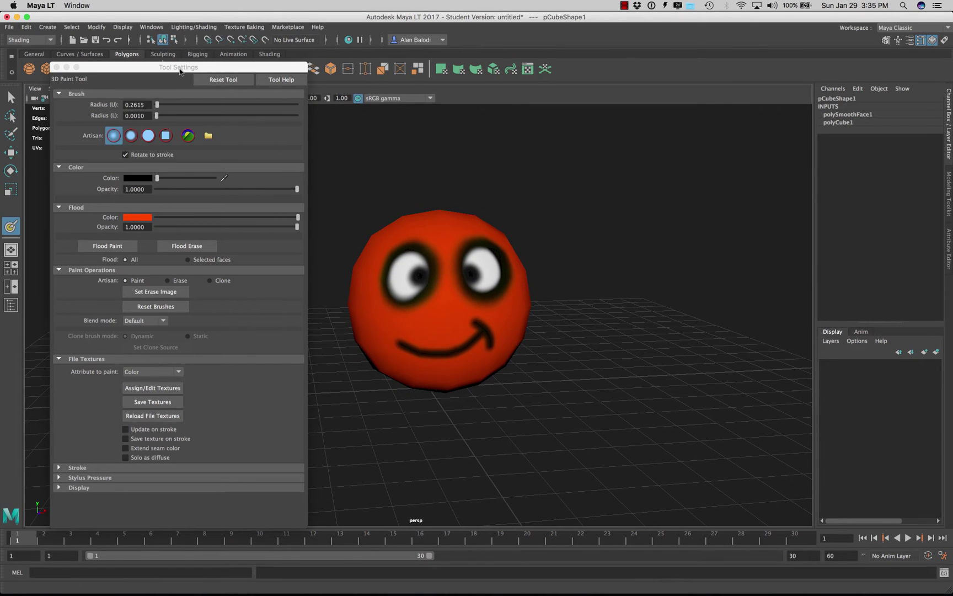
# Try to save the painted textures
pyautogui.moveTo(179, 71); pyautogui.dragTo(171, 60)
pyautogui.keyDown('alt'); pyautogui.moveTo(492, 192); pyautogui.dragTo(541, 196); pyautogui.keyUp('alt')
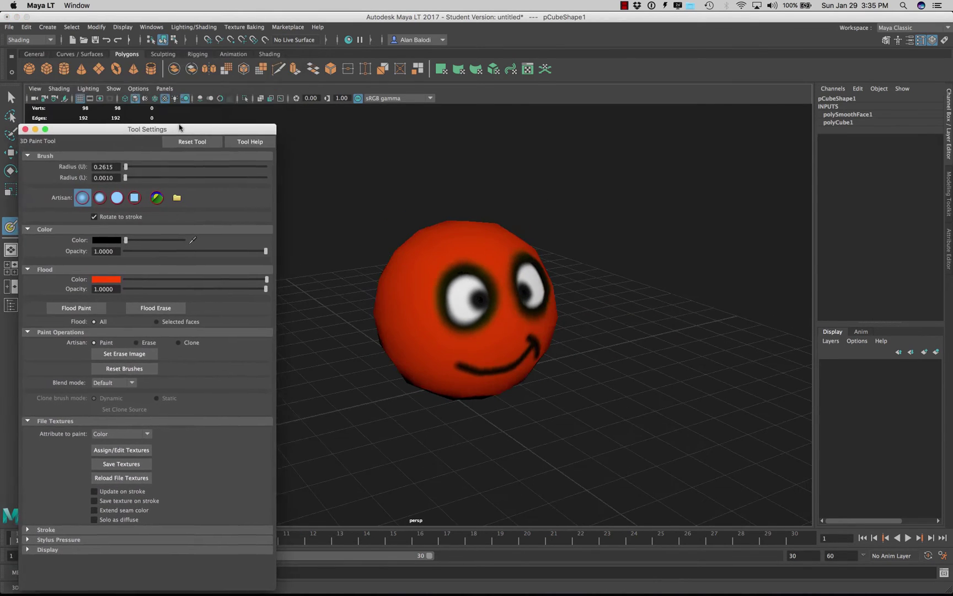
pyautogui.moveTo(180, 128); pyautogui.dragTo(209, 60)
pyautogui.click(163, 397)
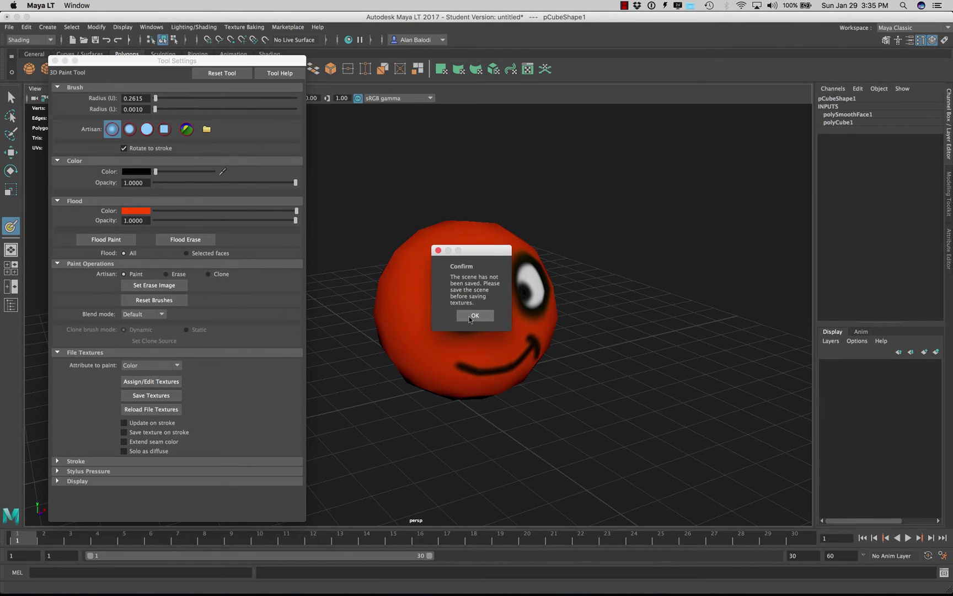
pyautogui.click(473, 316)
# Select two vertically adjacent faces on the side of the sphere and isolate them in the viewport
pyautogui.moveTo(360, 233)
pyautogui.keyDown('alt'); pyautogui.mouseDown()
pyautogui.moveTo(380, 162)
pyautogui.moveTo(392, 160)
pyautogui.moveTo(487, 172)
pyautogui.moveTo(489, 200)
pyautogui.moveTo(603, 259)
pyautogui.moveTo(586, 256)
pyautogui.moveTo(655, 204)
pyautogui.moveTo(655, 185)
pyautogui.moveTo(646, 265)
pyautogui.mouseUp(); pyautogui.keyUp('alt')
pyautogui.click(12, 98)
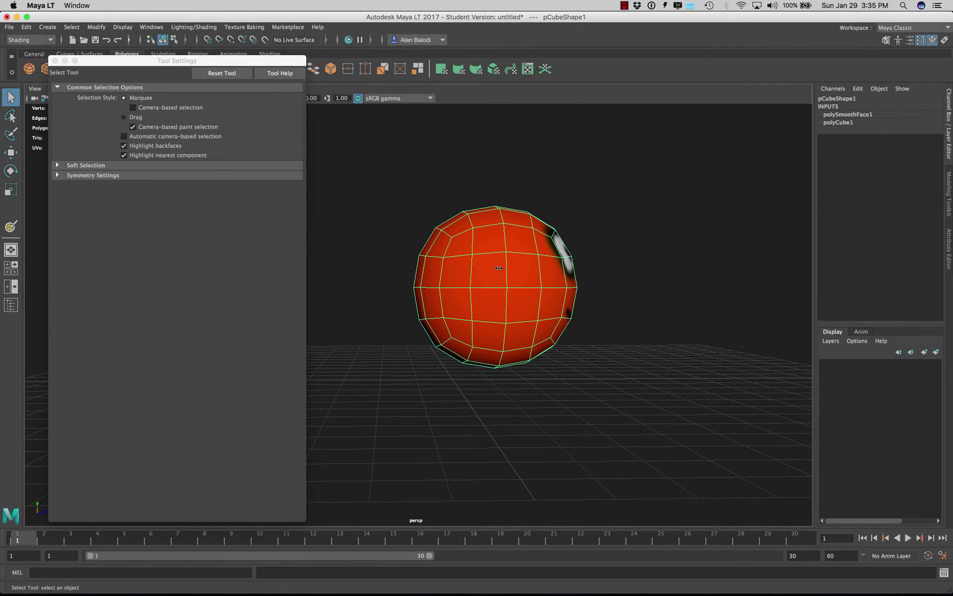
pyautogui.keyDown('alt'); pyautogui.moveTo(570, 189); pyautogui.dragTo(555, 168); pyautogui.keyUp('alt')
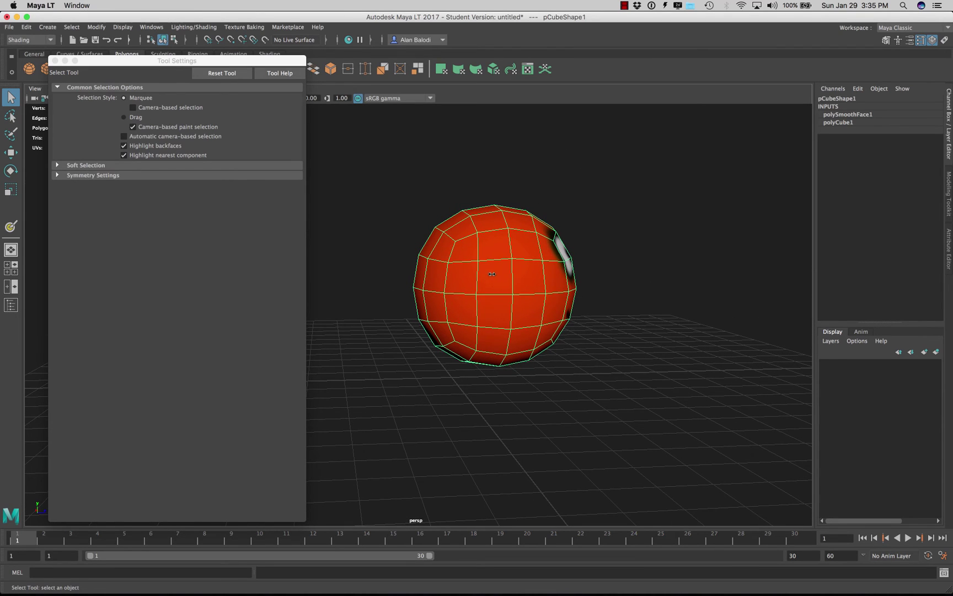
pyautogui.keyDown('alt'); pyautogui.moveTo(461, 357); pyautogui.dragTo(473, 384, button='right'); pyautogui.keyUp('alt')
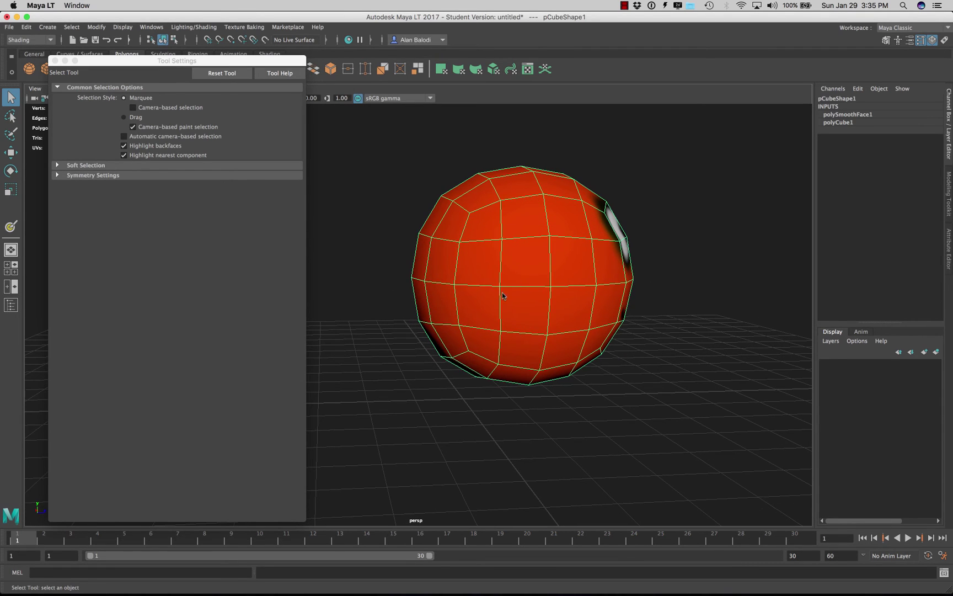
pyautogui.keyDown('alt'); pyautogui.moveTo(549, 261); pyautogui.dragTo(521, 332, button='right'); pyautogui.keyUp('alt')
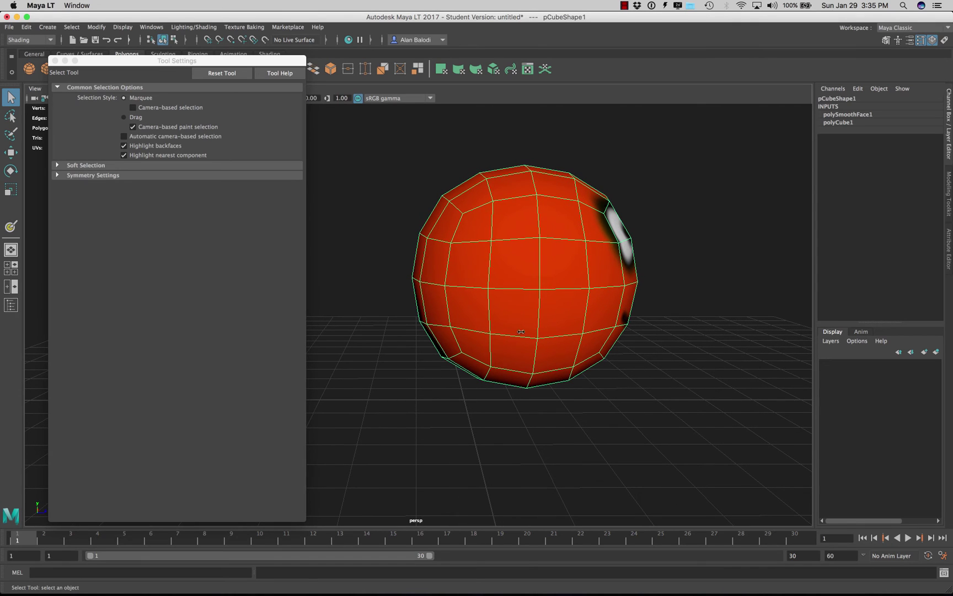
pyautogui.moveTo(514, 271); pyautogui.dragTo(516, 297, button='right')
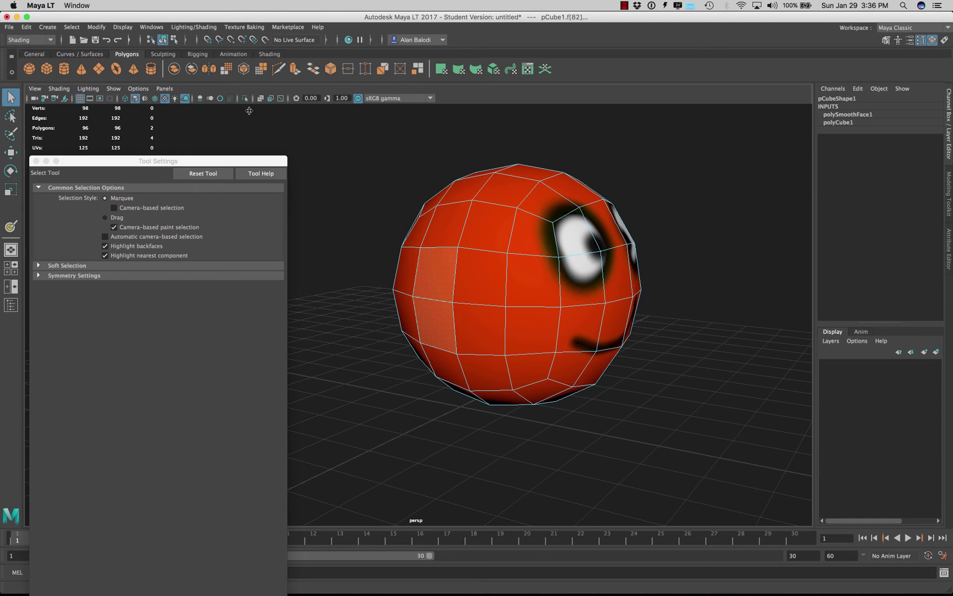
pyautogui.click(246, 100)
pyautogui.press('f')
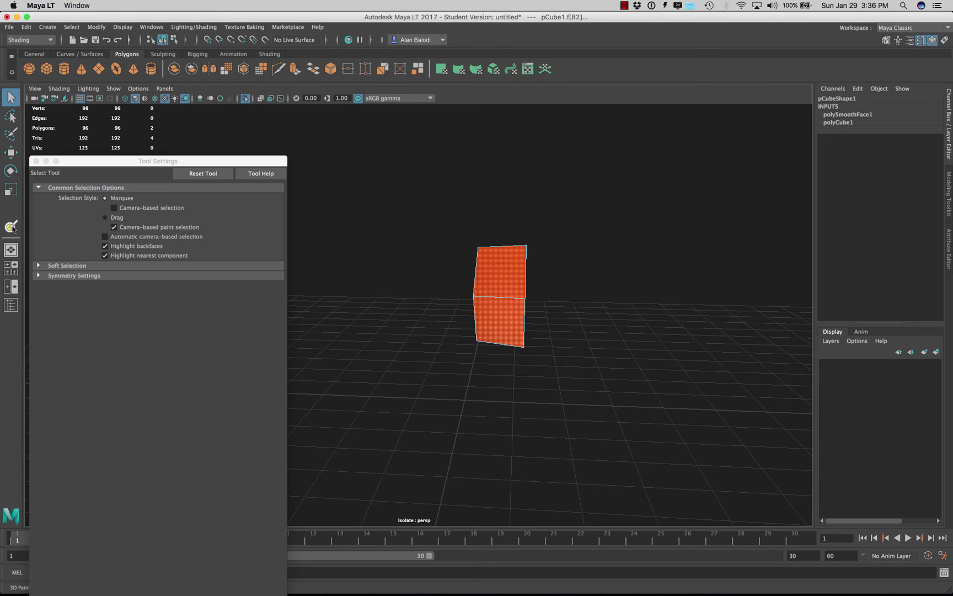
# Paint the two isolated faces entirely cyan with the 3D Paint Tool, enlarging the brush radius to 0.5178
pyautogui.click(11, 227)
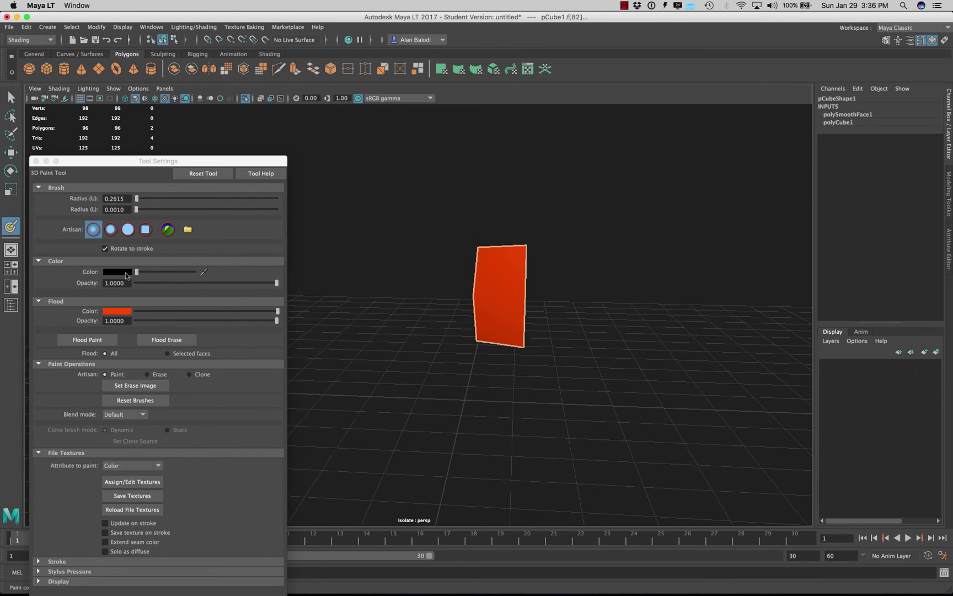
pyautogui.click(119, 272)
pyautogui.moveTo(177, 296); pyautogui.dragTo(219, 301)
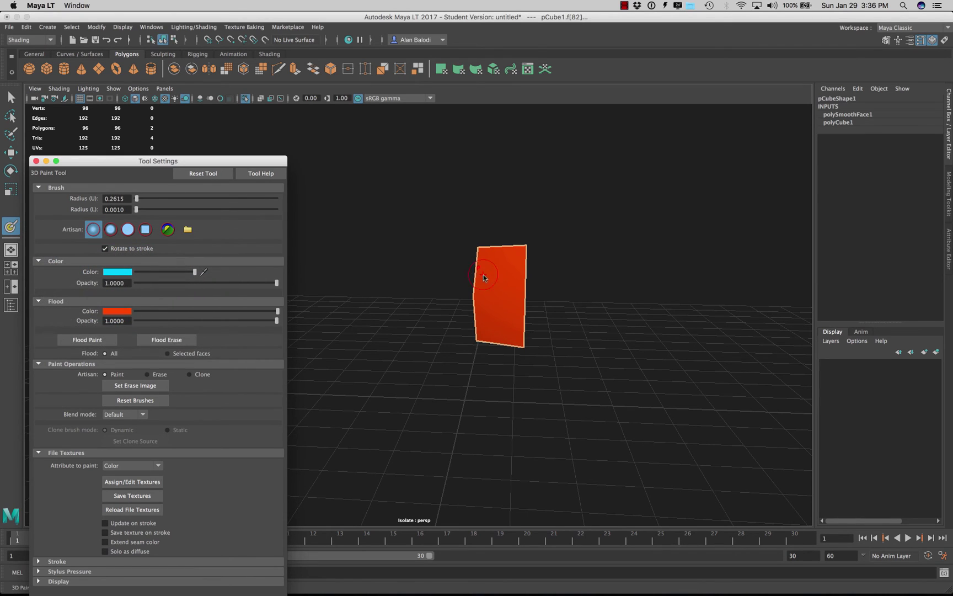
pyautogui.moveTo(493, 277)
pyautogui.mouseDown()
pyautogui.moveTo(507, 278)
pyautogui.moveTo(489, 263)
pyautogui.moveTo(484, 330)
pyautogui.moveTo(512, 295)
pyautogui.moveTo(522, 229)
pyautogui.mouseUp()
pyautogui.press('b')
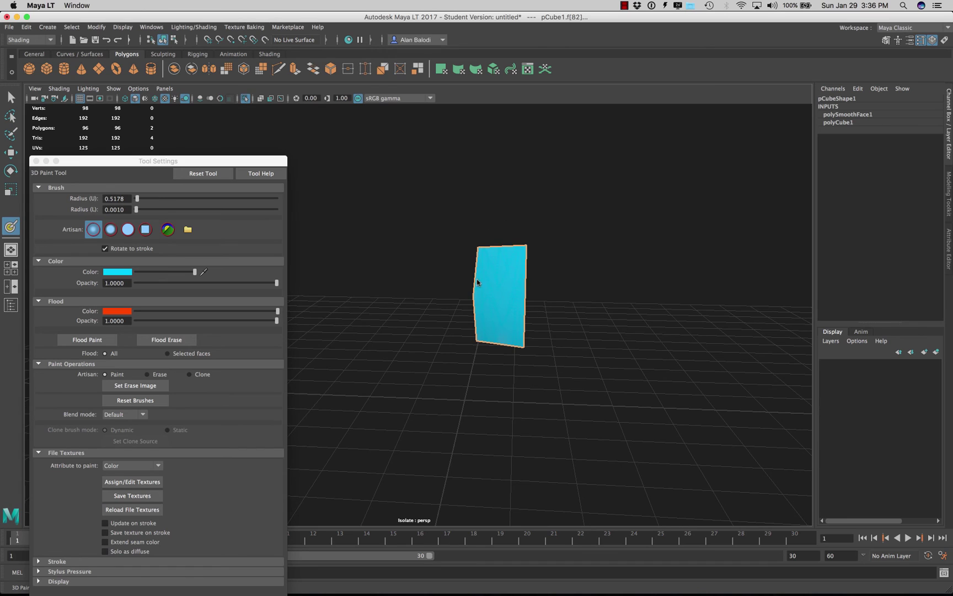
# Turn off face isolation to show the whole sphere again and clear the selection
pyautogui.click(11, 97)
pyautogui.click(245, 99)
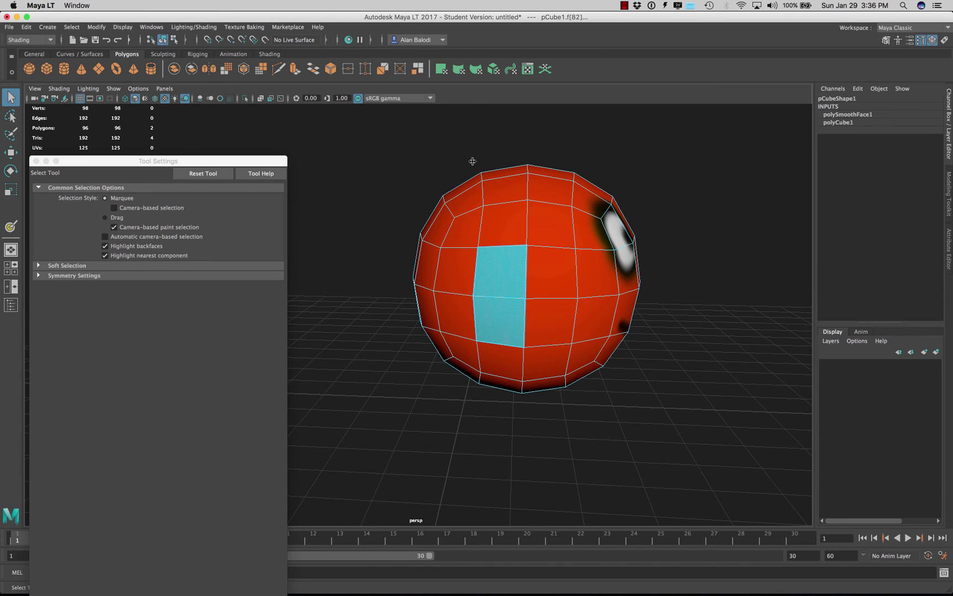
pyautogui.moveTo(537, 207); pyautogui.dragTo(558, 196, button='right')
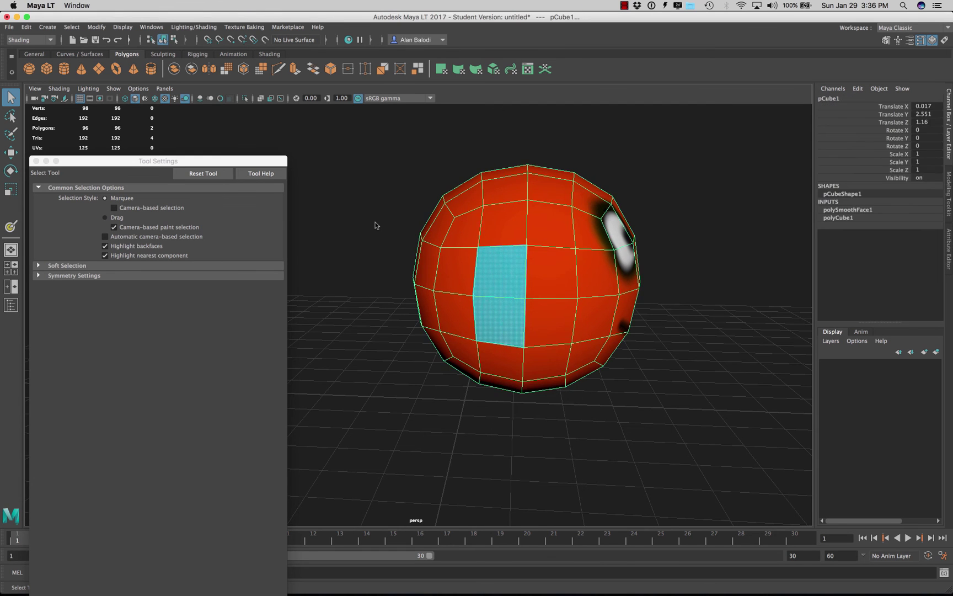
pyautogui.click(375, 222)
pyautogui.moveTo(384, 371)
pyautogui.keyDown('alt'); pyautogui.mouseDown()
pyautogui.moveTo(311, 375)
pyautogui.moveTo(392, 370)
pyautogui.moveTo(373, 369)
pyautogui.mouseUp(); pyautogui.keyUp('alt')
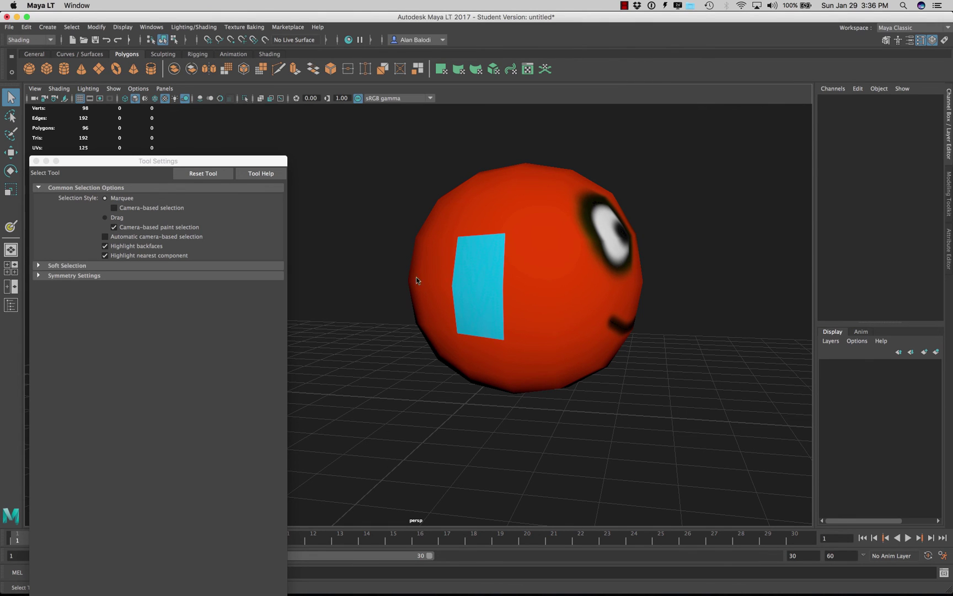
pyautogui.keyDown('alt'); pyautogui.moveTo(417, 280); pyautogui.dragTo(612, 432); pyautogui.keyUp('alt')
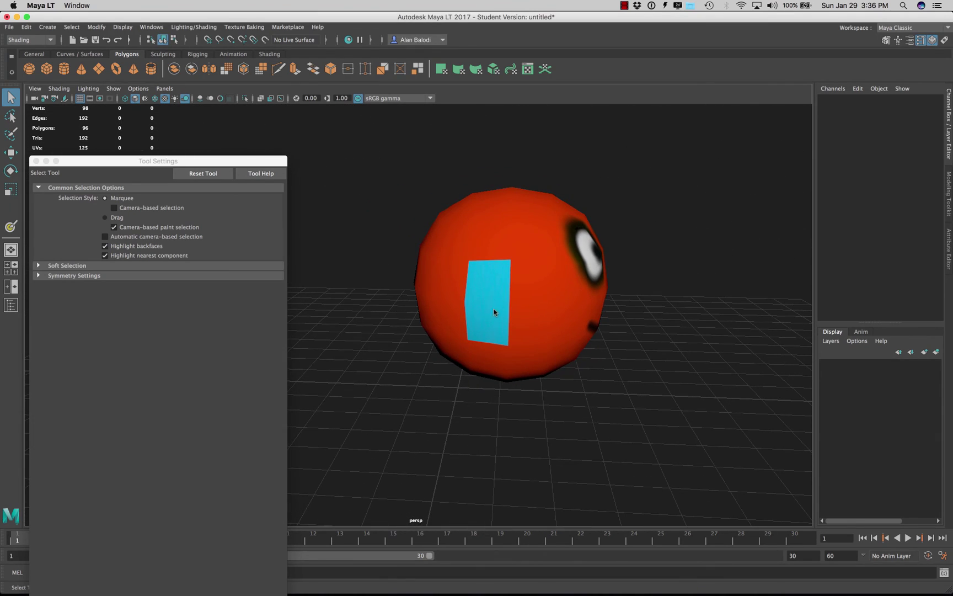
pyautogui.keyDown('alt'); pyautogui.moveTo(555, 453); pyautogui.dragTo(433, 442); pyautogui.keyUp('alt')
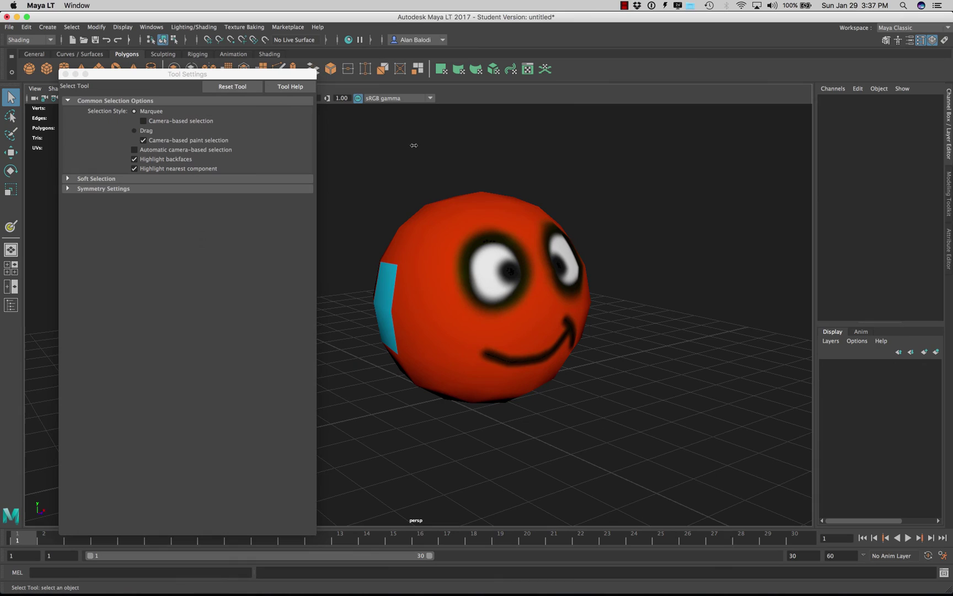
pyautogui.moveTo(425, 162)
pyautogui.keyDown('alt'); pyautogui.mouseDown()
pyautogui.moveTo(417, 166)
pyautogui.moveTo(477, 170)
pyautogui.moveTo(432, 165)
pyautogui.mouseUp(); pyautogui.keyUp('alt')
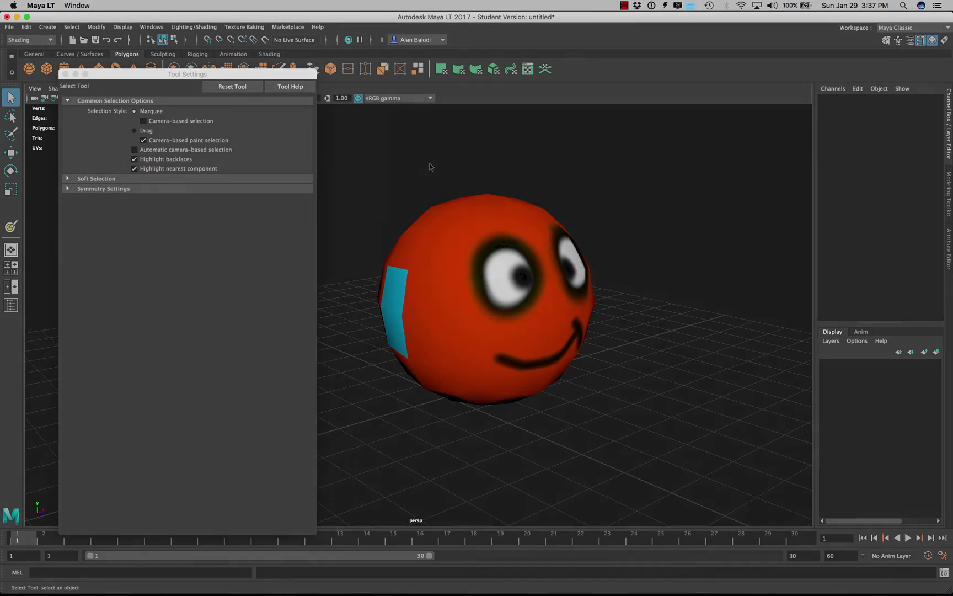